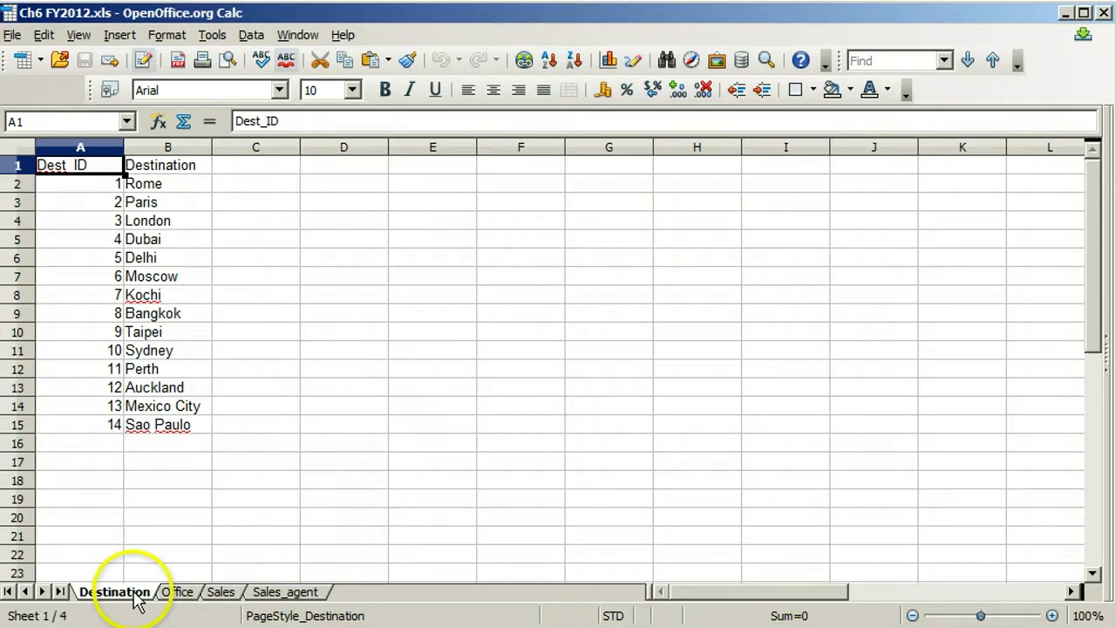
- Review the contents of the workbook's Office, Sales_agent, Destination and Sales sheets
{"action": "left_click", "coordinate": [184, 597]}
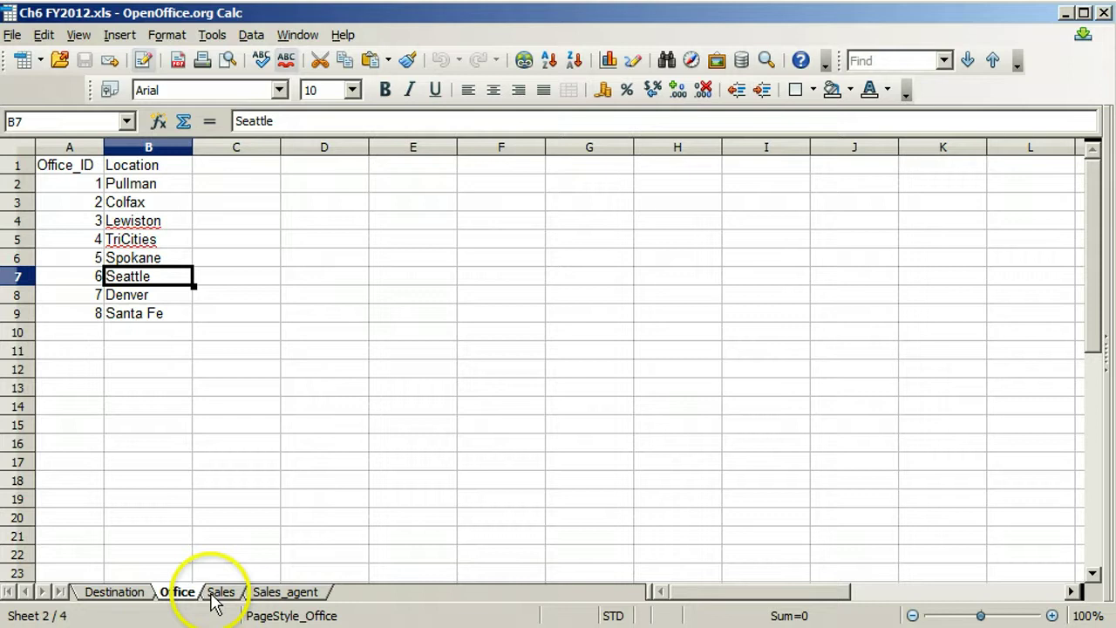
{"action": "left_click", "coordinate": [281, 591]}
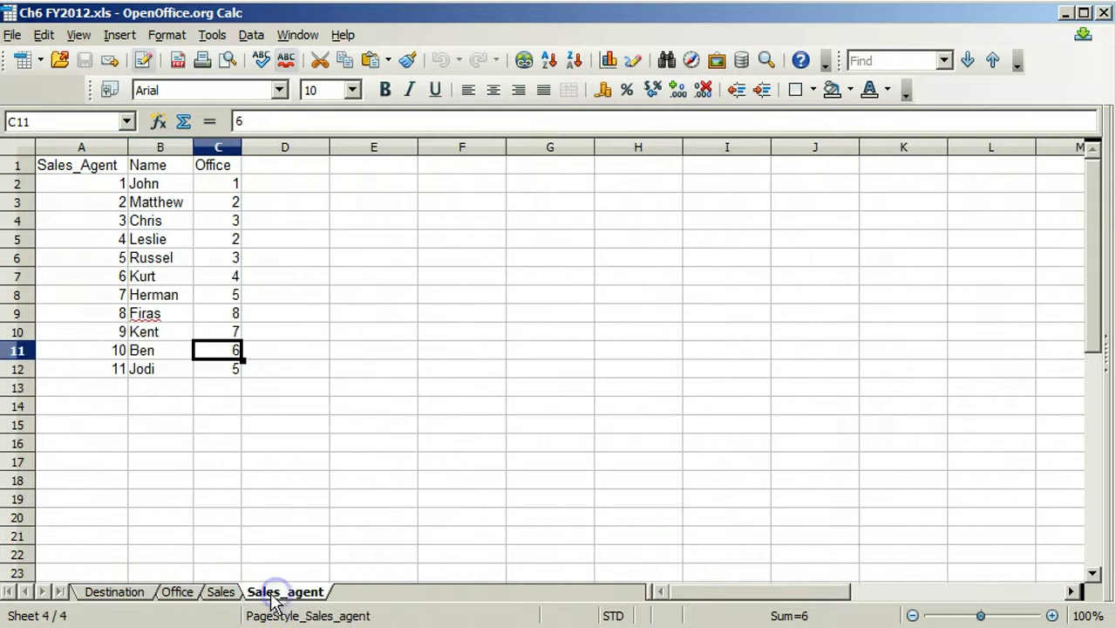
{"action": "left_click", "coordinate": [112, 595]}
{"action": "left_click", "coordinate": [220, 593]}
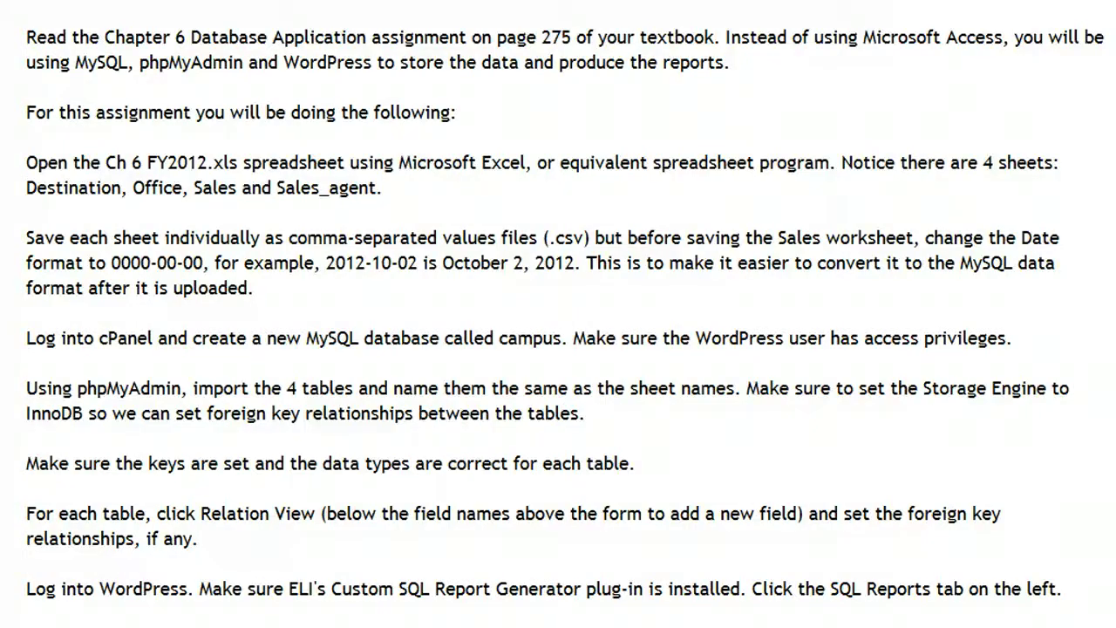
- Open the Ch 6 FY2012.xls attachment from the assignment page's additional resources with OpenOffice.org Calc
{"action": "scroll", "coordinate": [558, 314], "scroll_direction": "down", "scroll_amount": 10}
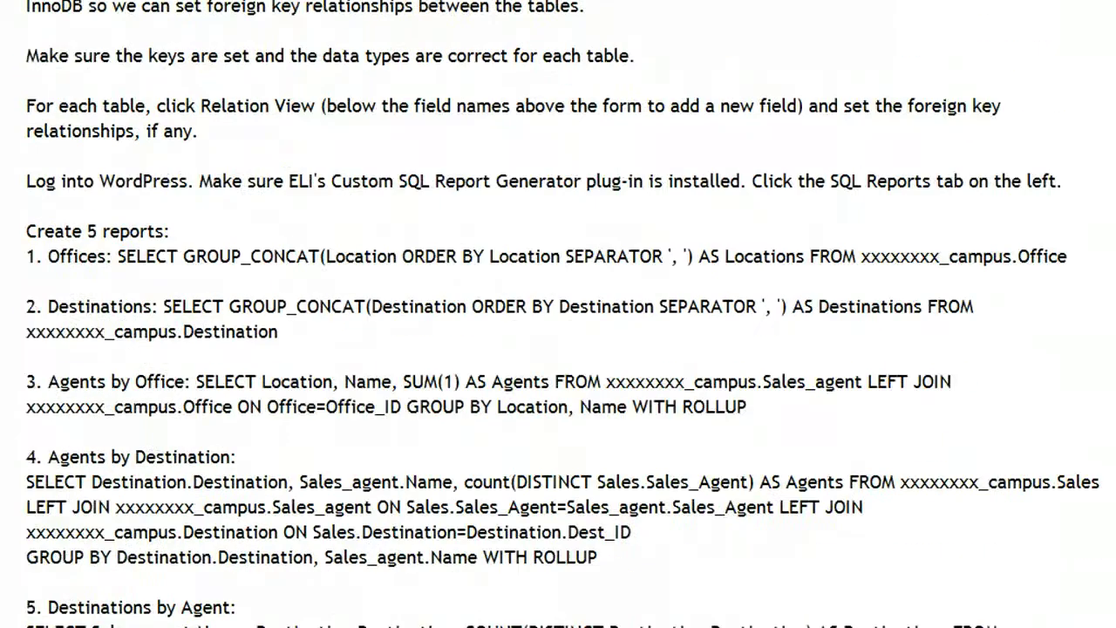
{"action": "scroll", "coordinate": [558, 314], "scroll_direction": "down", "scroll_amount": 1}
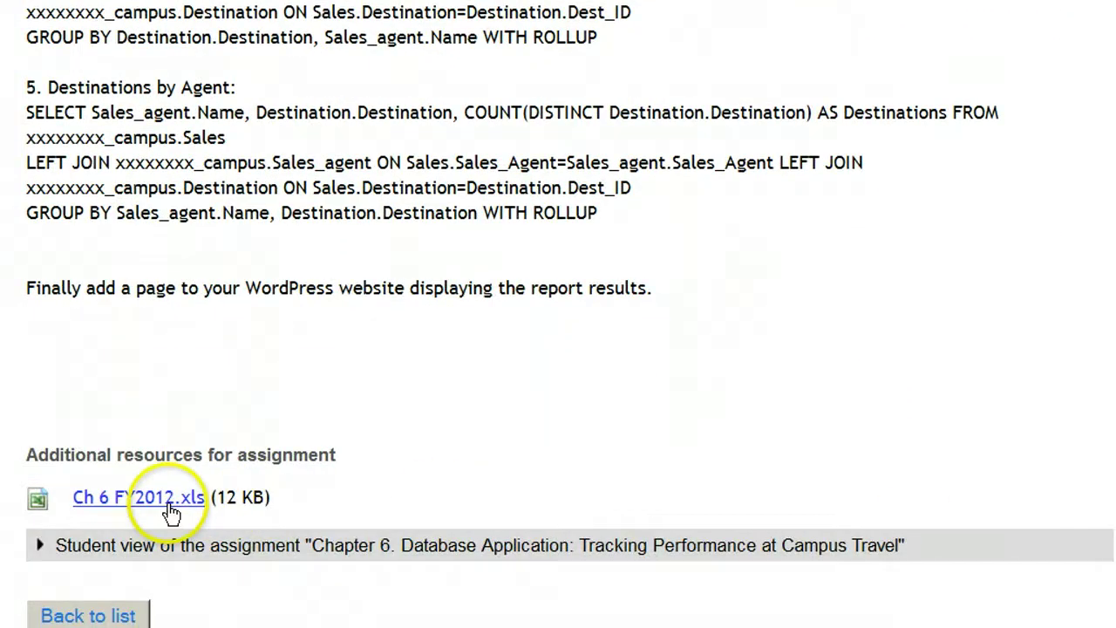
{"action": "left_click", "coordinate": [162, 501]}
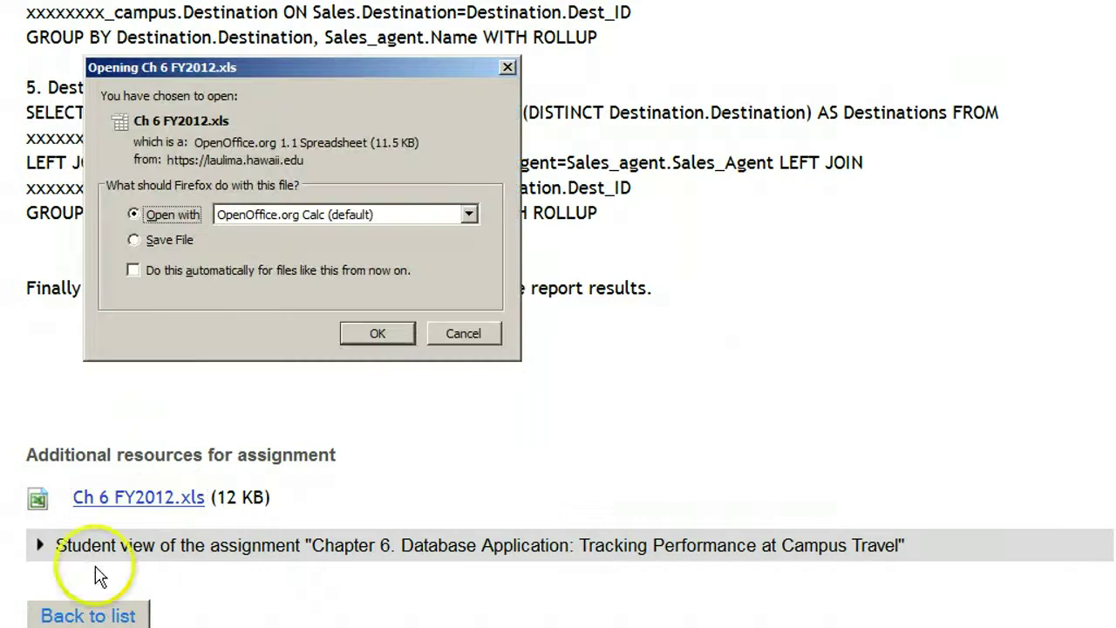
{"action": "left_click", "coordinate": [378, 335]}
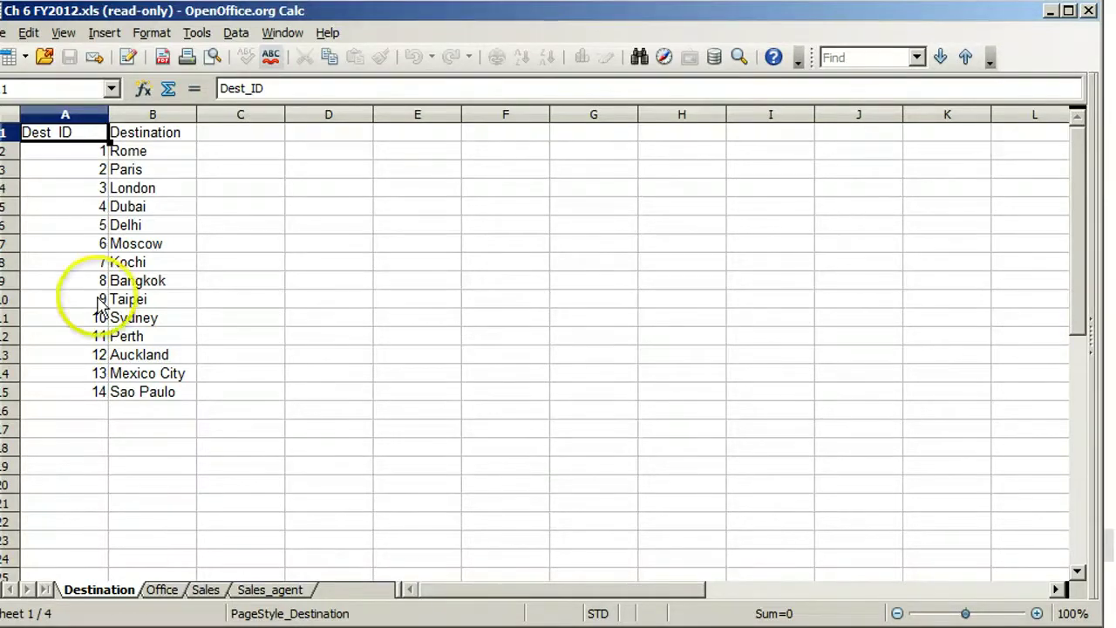
- Examine the Dest_ID and Destination columns of the Destination sheet, including the headers and the first record
{"action": "left_click", "coordinate": [82, 136]}
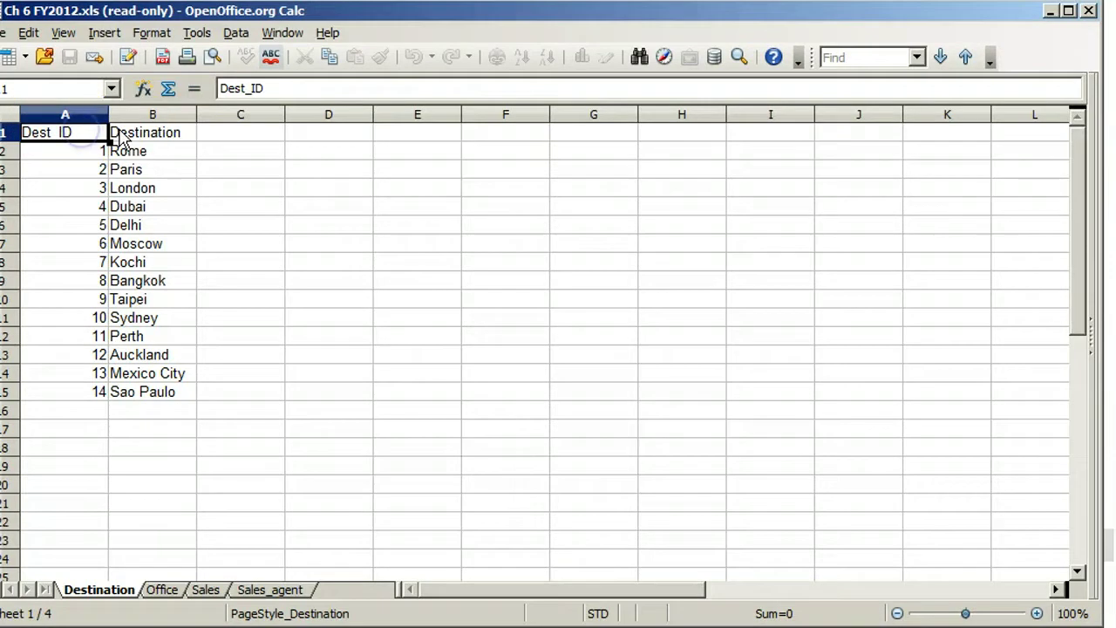
{"action": "left_click", "coordinate": [71, 155]}
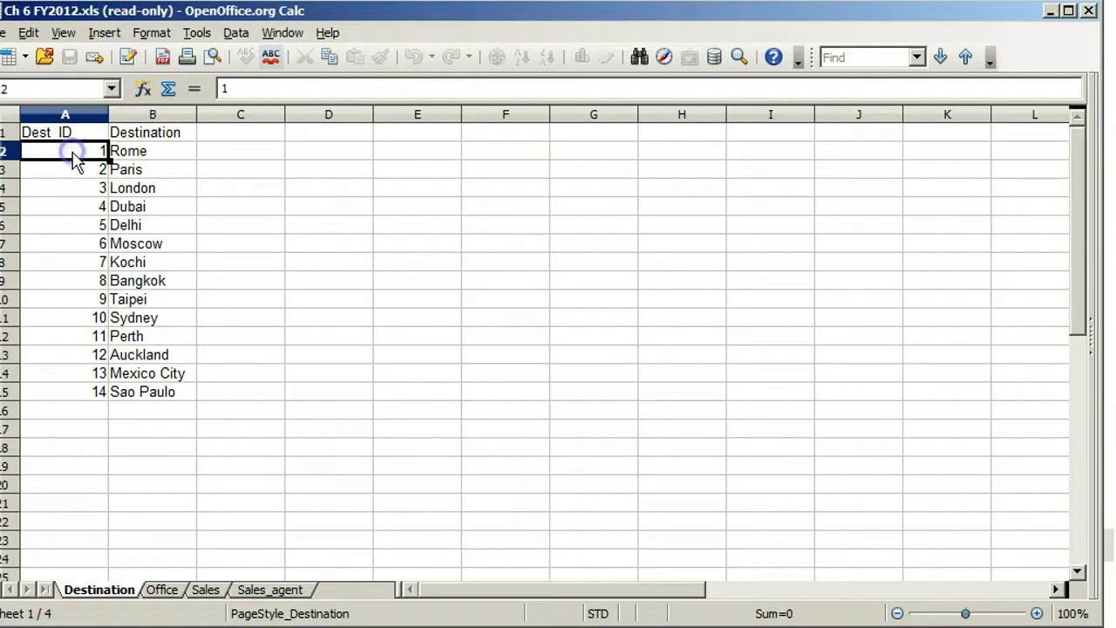
{"action": "left_click", "coordinate": [149, 157]}
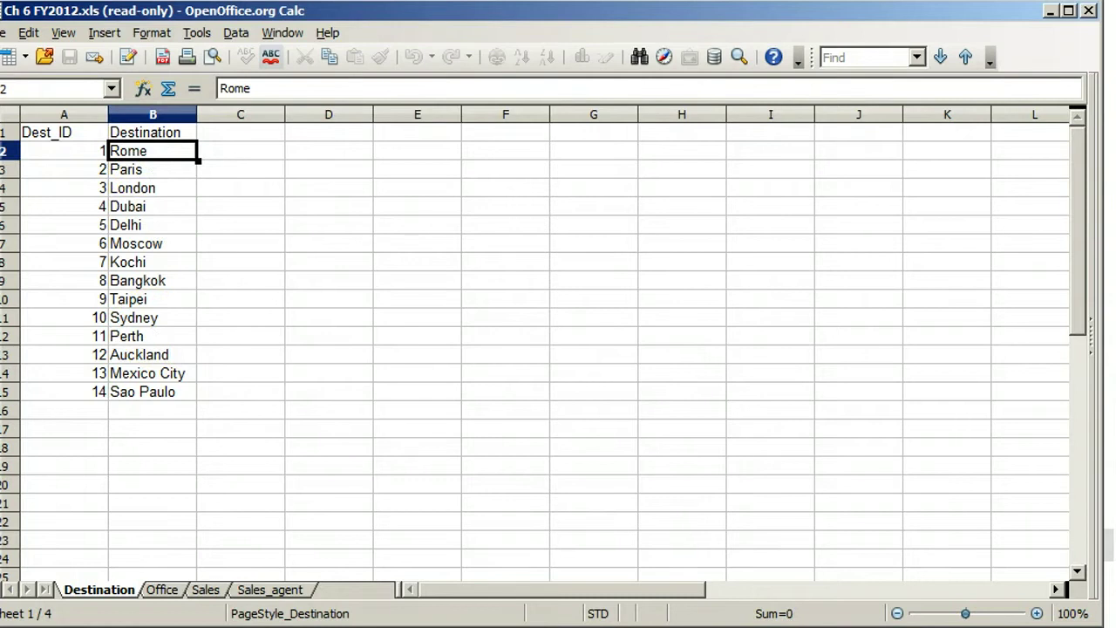
{"action": "left_click", "coordinate": [66, 114]}
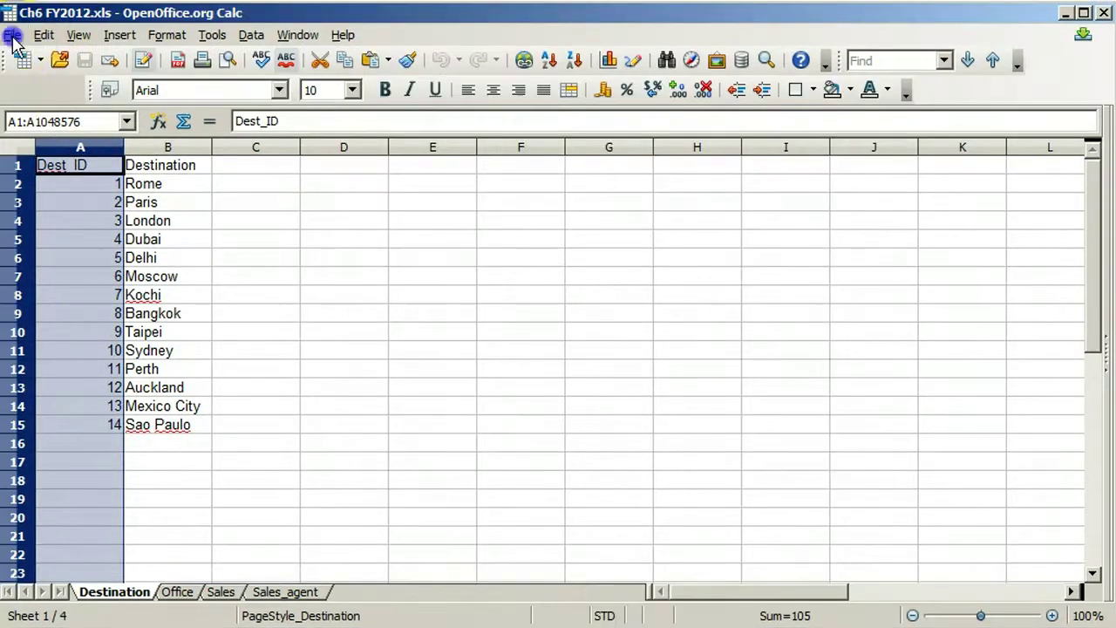
- Save the Destination sheet to the Desktop in Text CSV format under the file name Destination.csv
{"action": "left_click", "coordinate": [14, 37]}
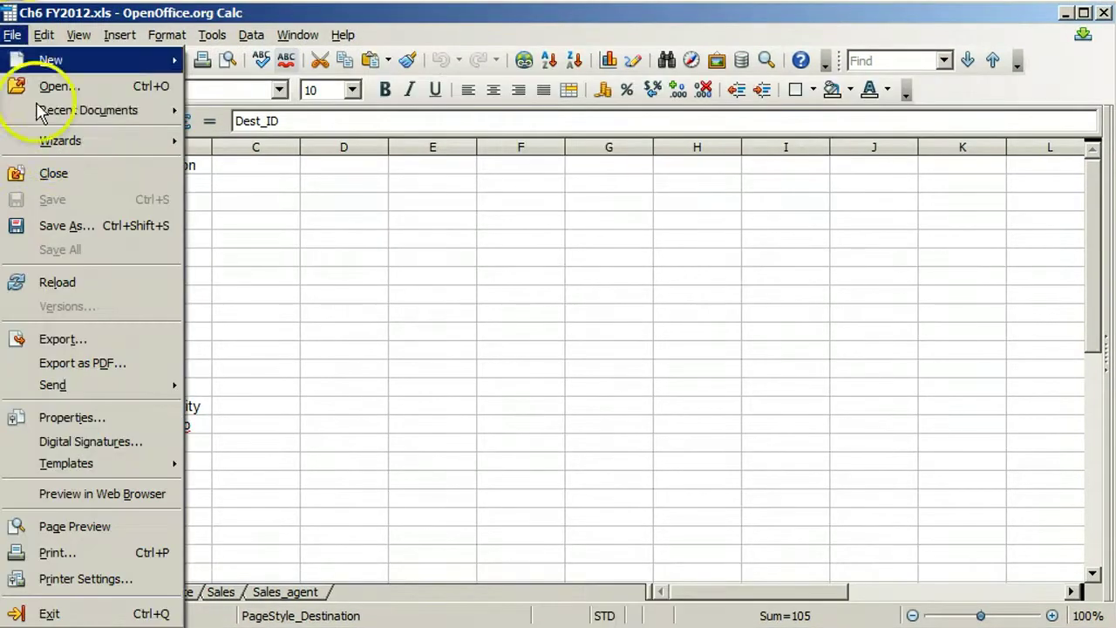
{"action": "left_click", "coordinate": [79, 225]}
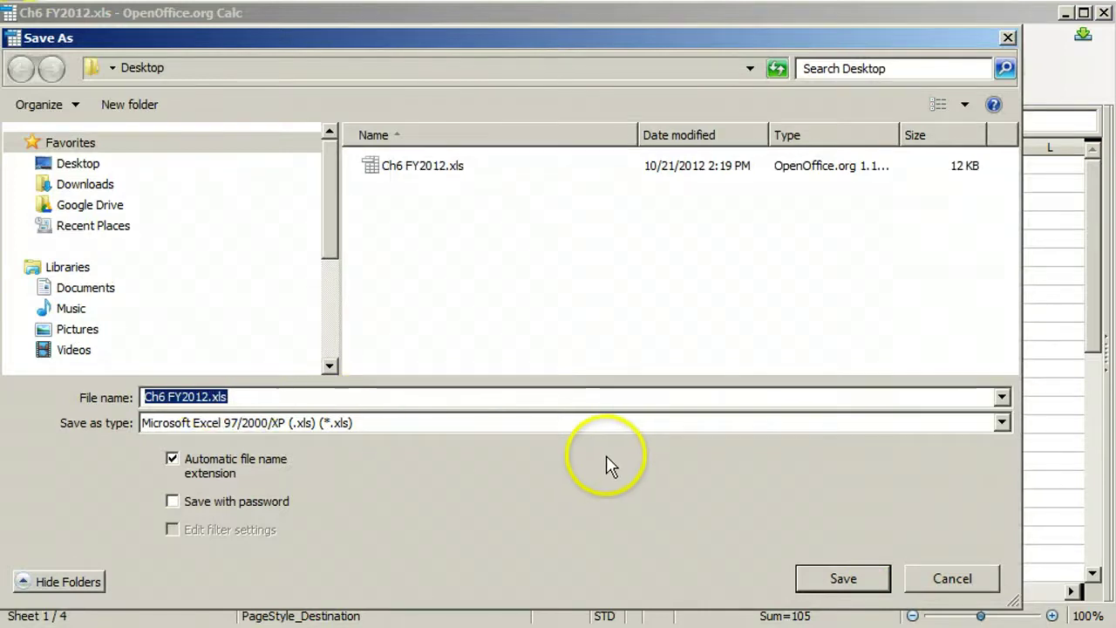
{"action": "left_click", "coordinate": [1001, 422]}
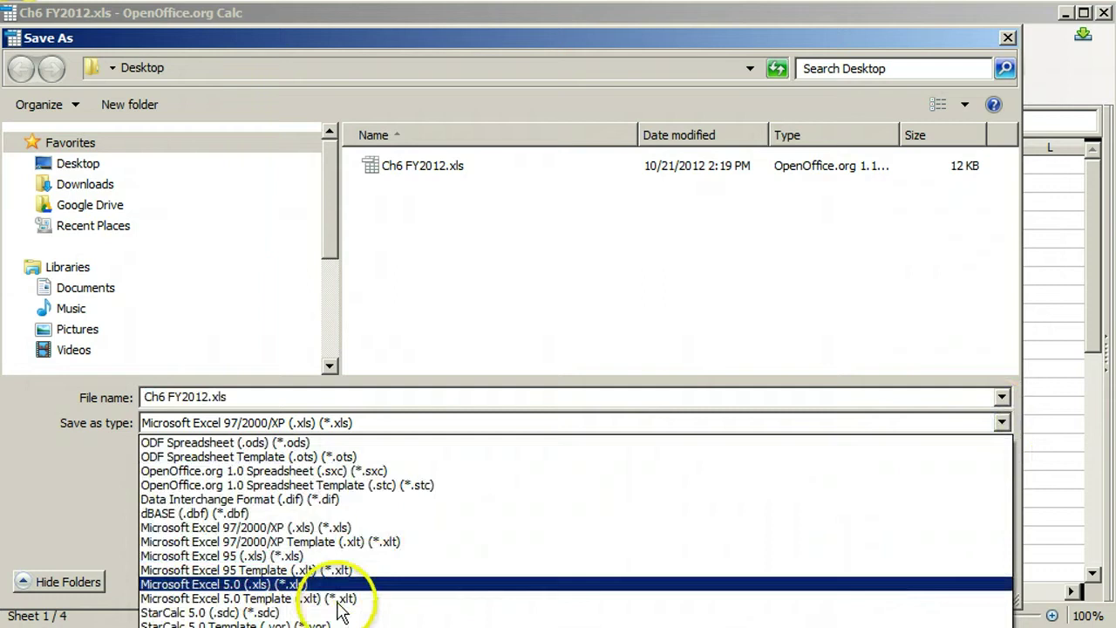
{"action": "left_click", "coordinate": [201, 625]}
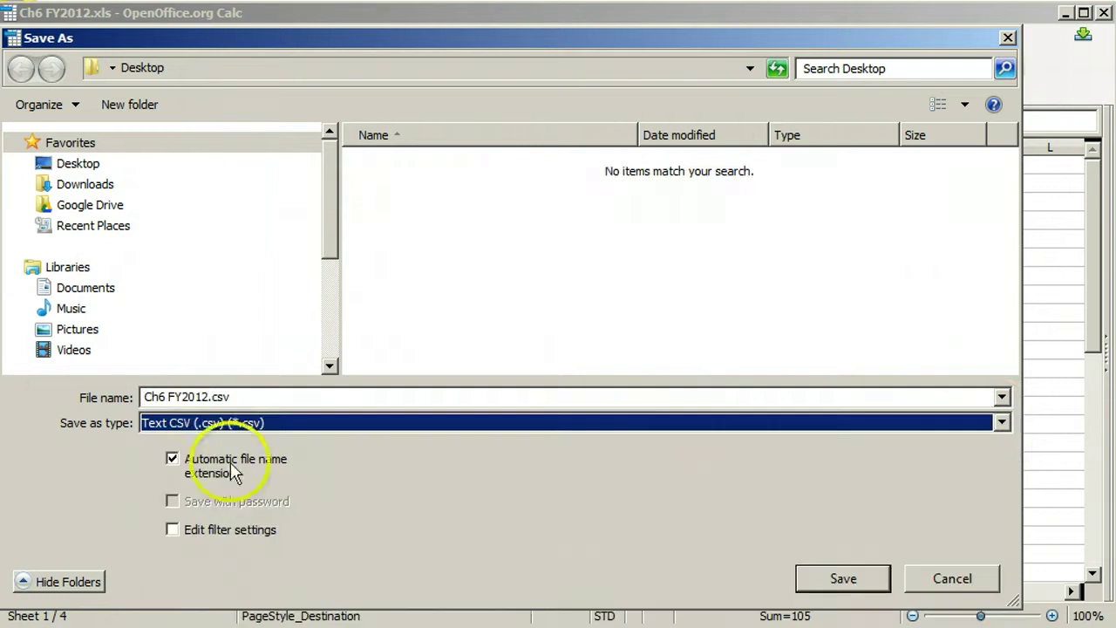
{"action": "left_click", "coordinate": [195, 394]}
{"action": "left_click", "coordinate": [208, 396]}
{"action": "left_click_drag", "start_coordinate": [207, 396], "coordinate": [106, 394]}
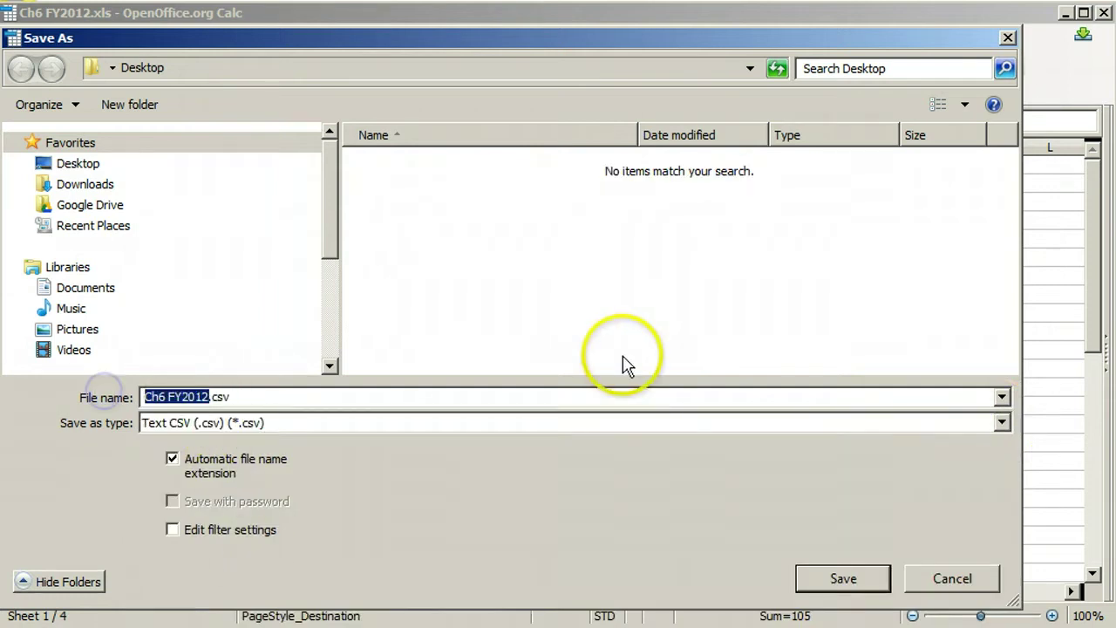
{"action": "type", "text": "Desi"}
{"action": "type", "text": "inatio"}
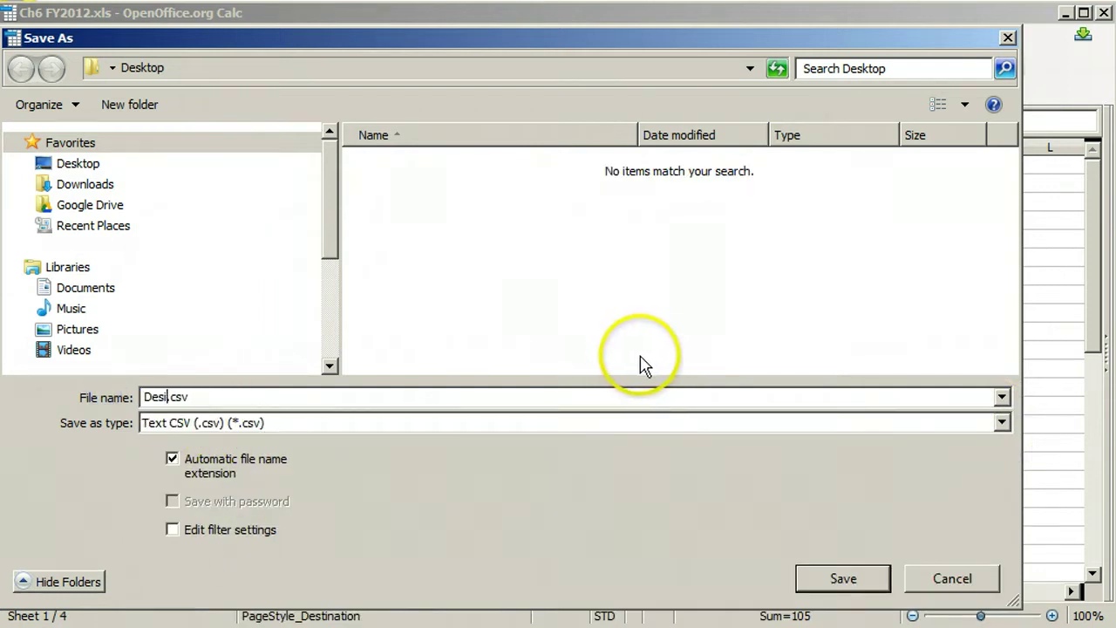
{"action": "type", "text": "n"}
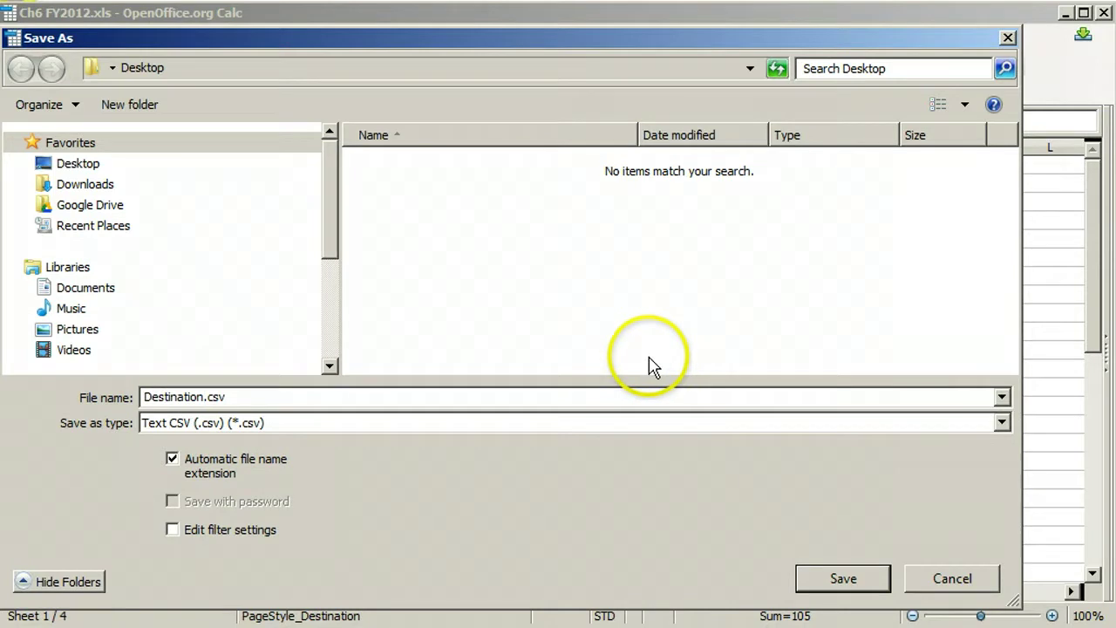
{"action": "left_click", "coordinate": [843, 578]}
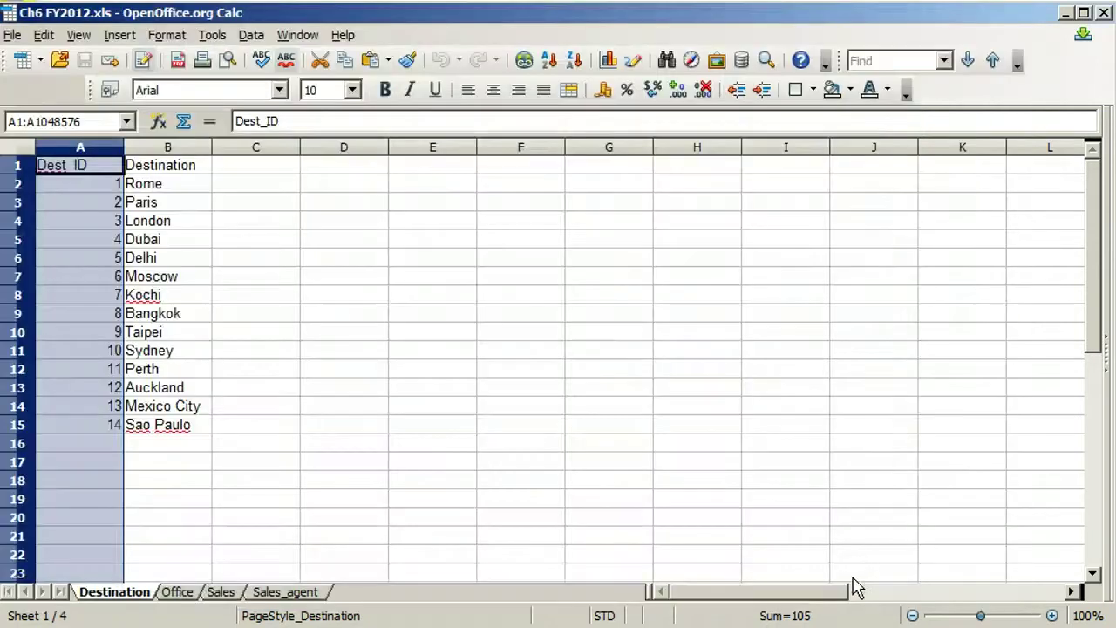
- Keep the CSV format and complete the export with the Western Europe character set, comma field delimiter and double-quote text delimiter
{"action": "left_click", "coordinate": [667, 388]}
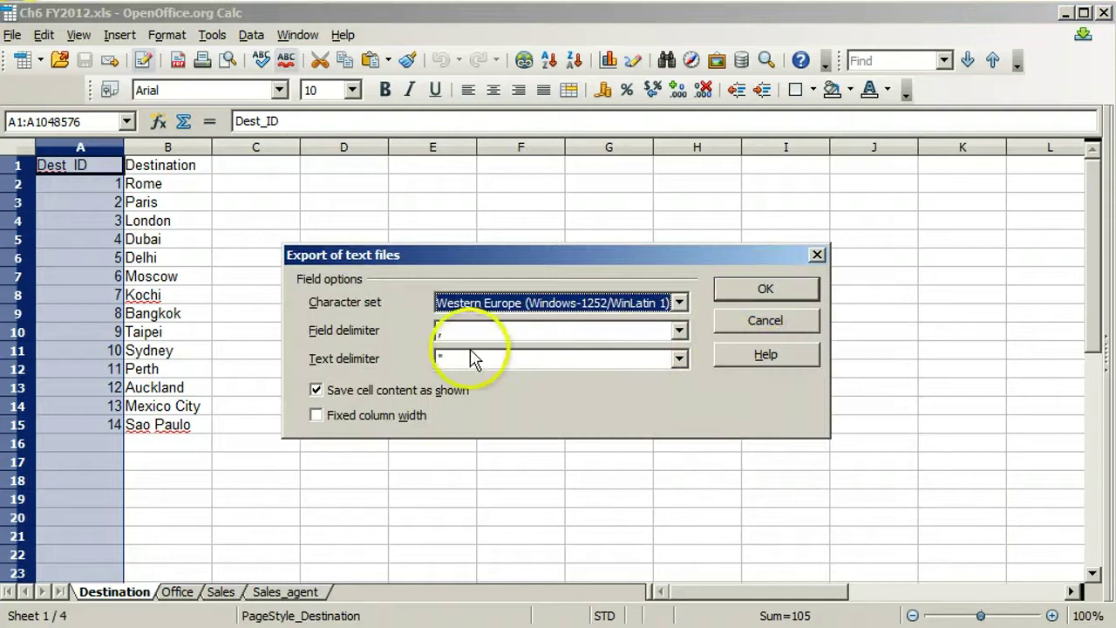
{"action": "left_click", "coordinate": [757, 291]}
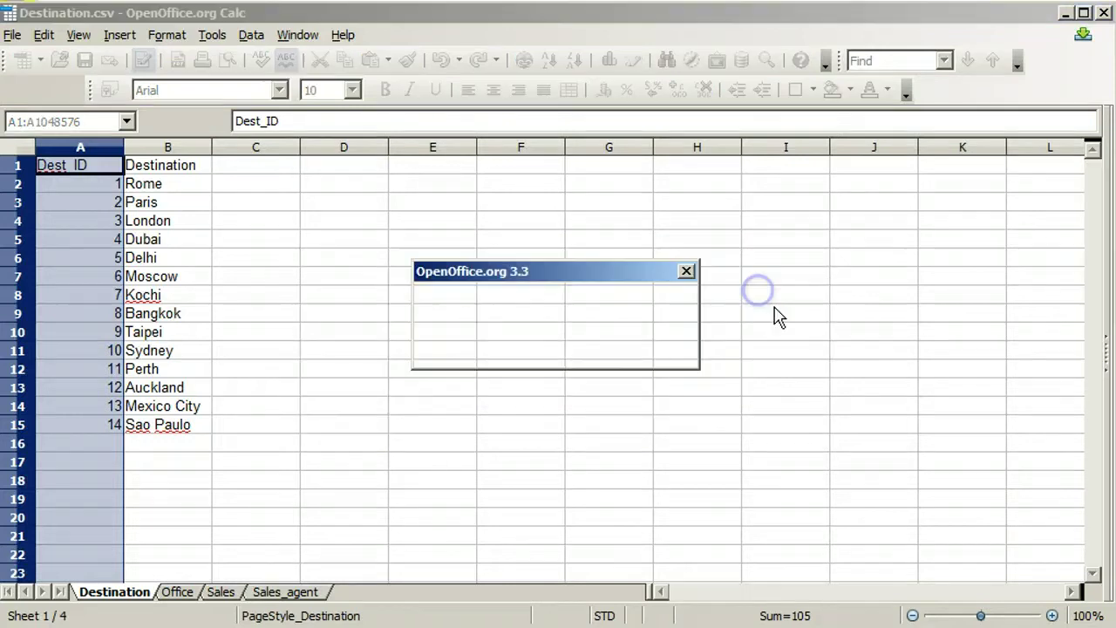
{"action": "left_click", "coordinate": [555, 349]}
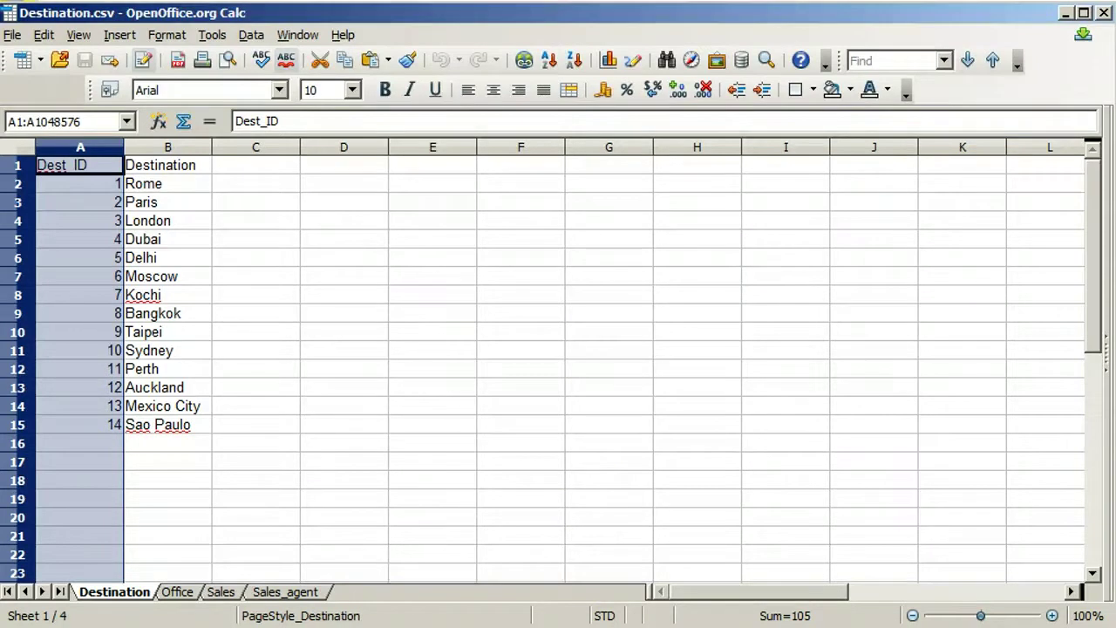
- Examine the Office_ID and Location columns of the Office sheet
{"action": "left_click", "coordinate": [178, 591]}
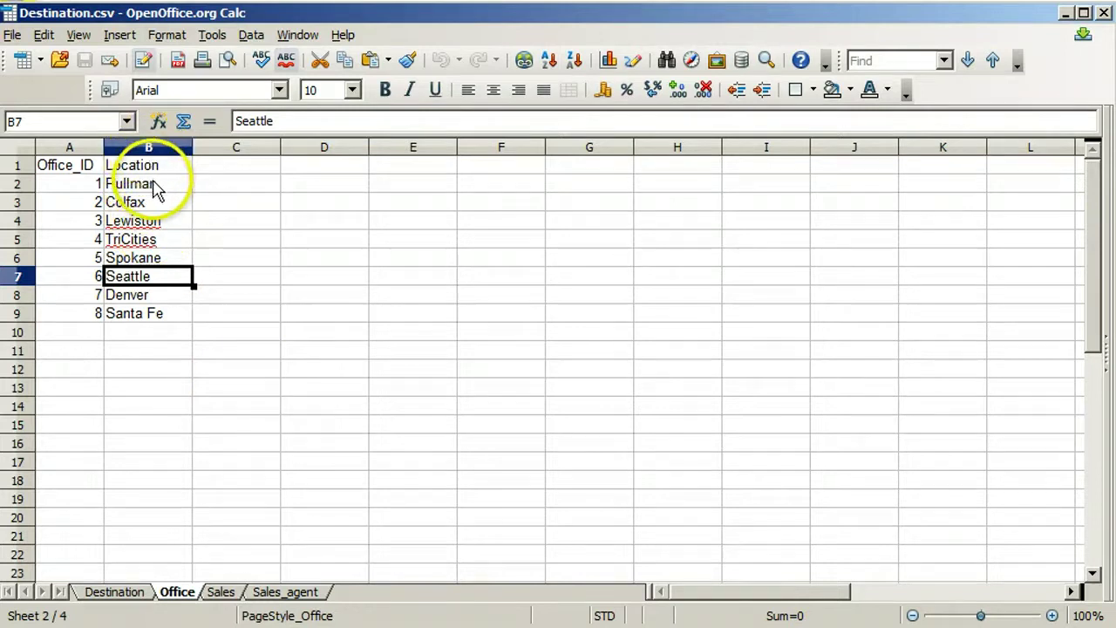
{"action": "left_click", "coordinate": [151, 184]}
{"action": "left_click", "coordinate": [91, 313]}
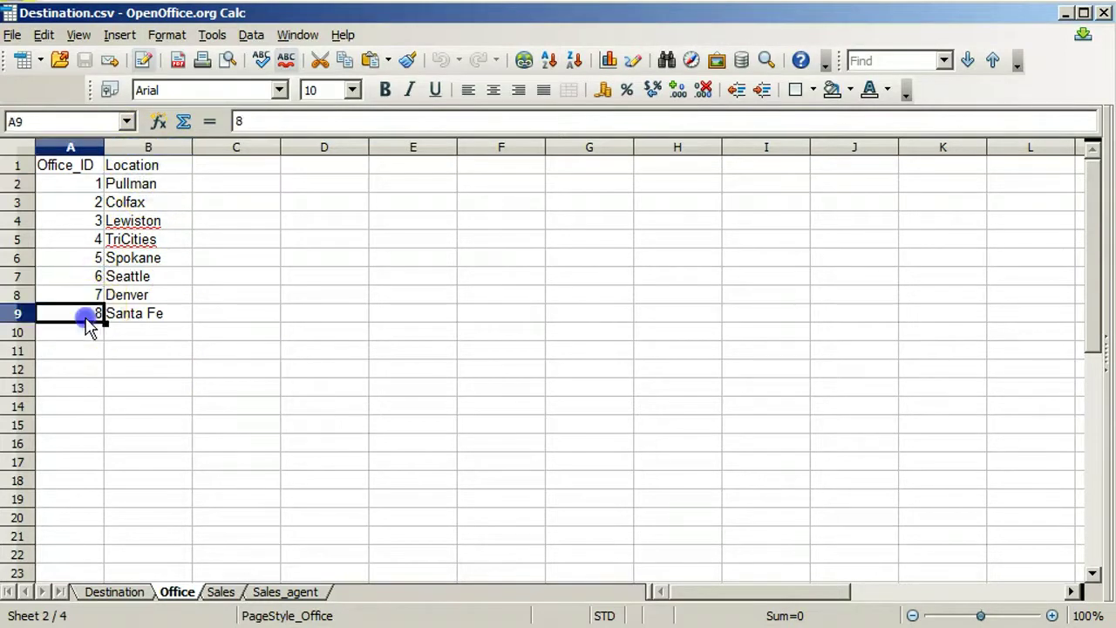
{"action": "left_click", "coordinate": [133, 276]}
{"action": "left_click", "coordinate": [147, 296]}
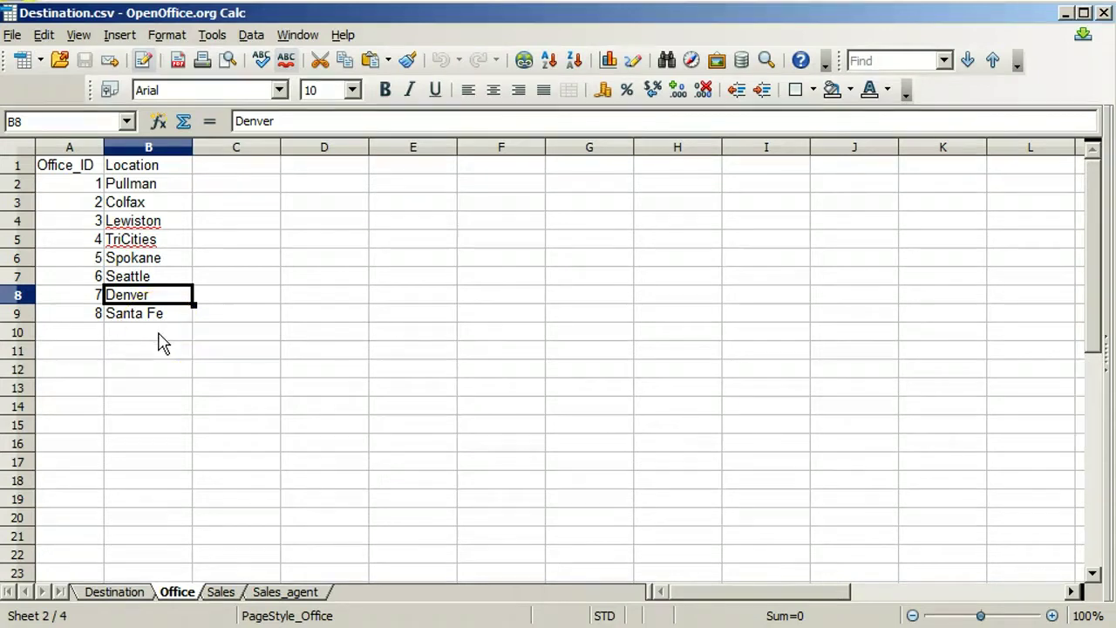
{"action": "left_click", "coordinate": [79, 187]}
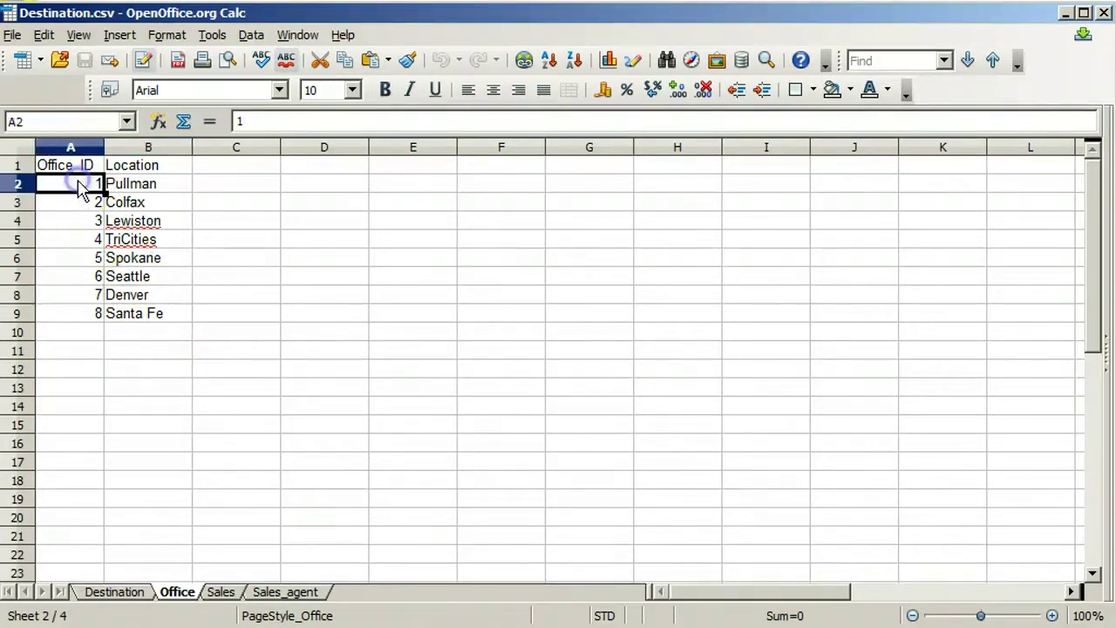
{"action": "left_click", "coordinate": [87, 203]}
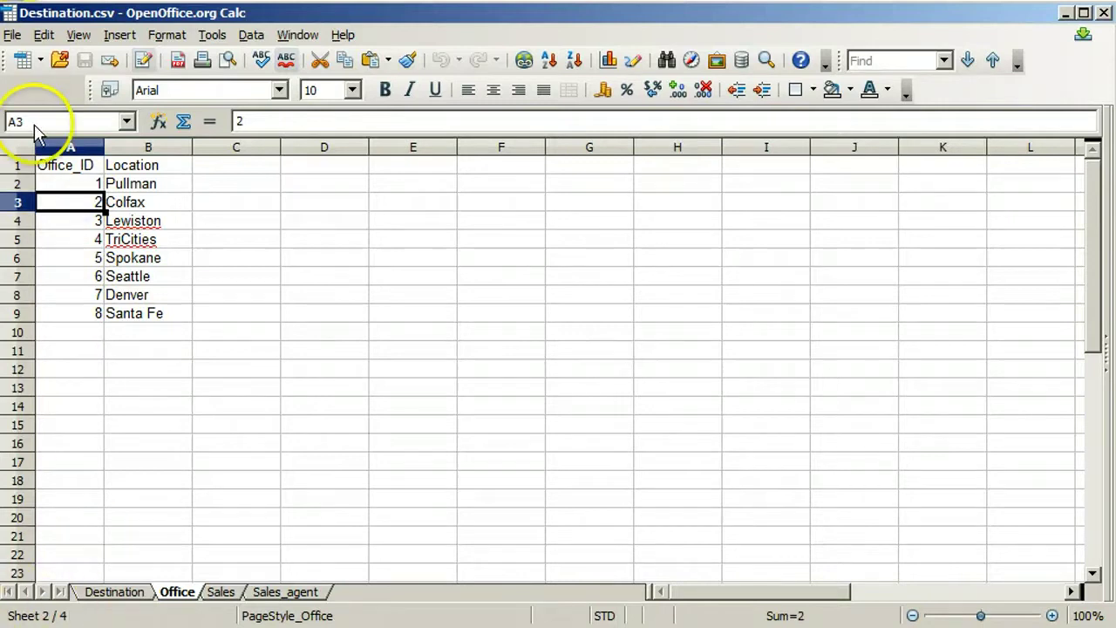
- Save the Office sheet to the Desktop as a Text CSV file named Office.csv
{"action": "left_click", "coordinate": [12, 35]}
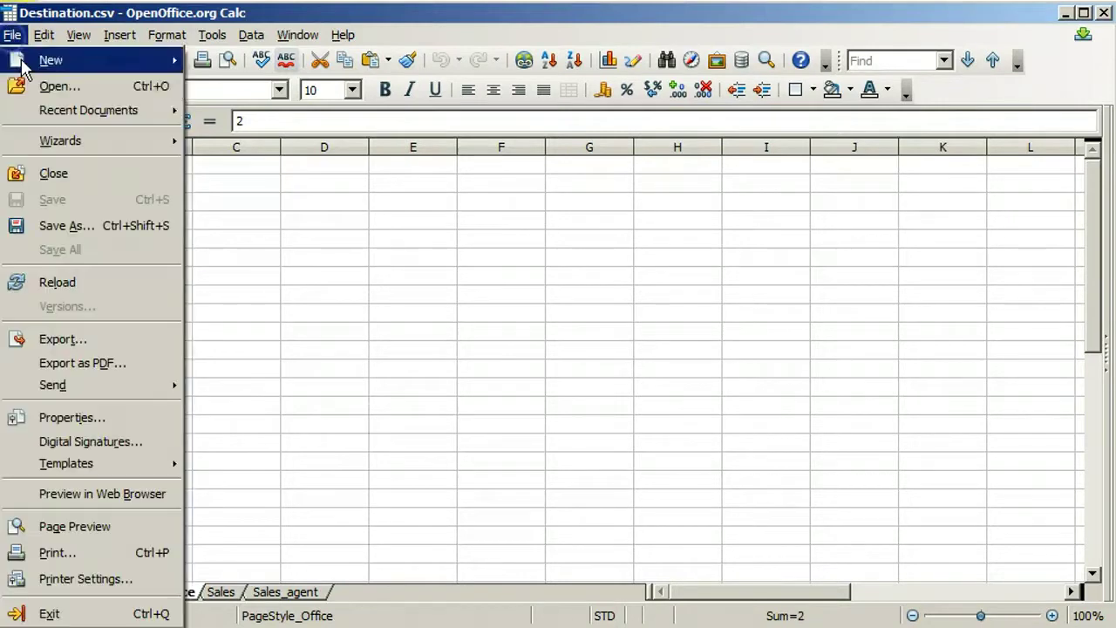
{"action": "left_click", "coordinate": [59, 225]}
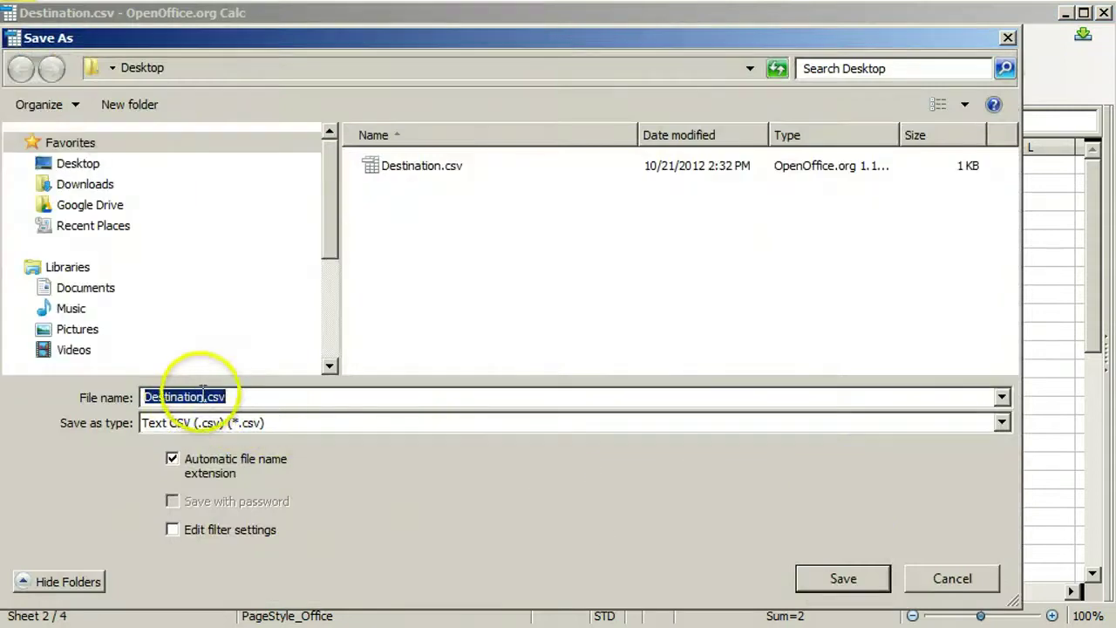
{"action": "left_click", "coordinate": [202, 394]}
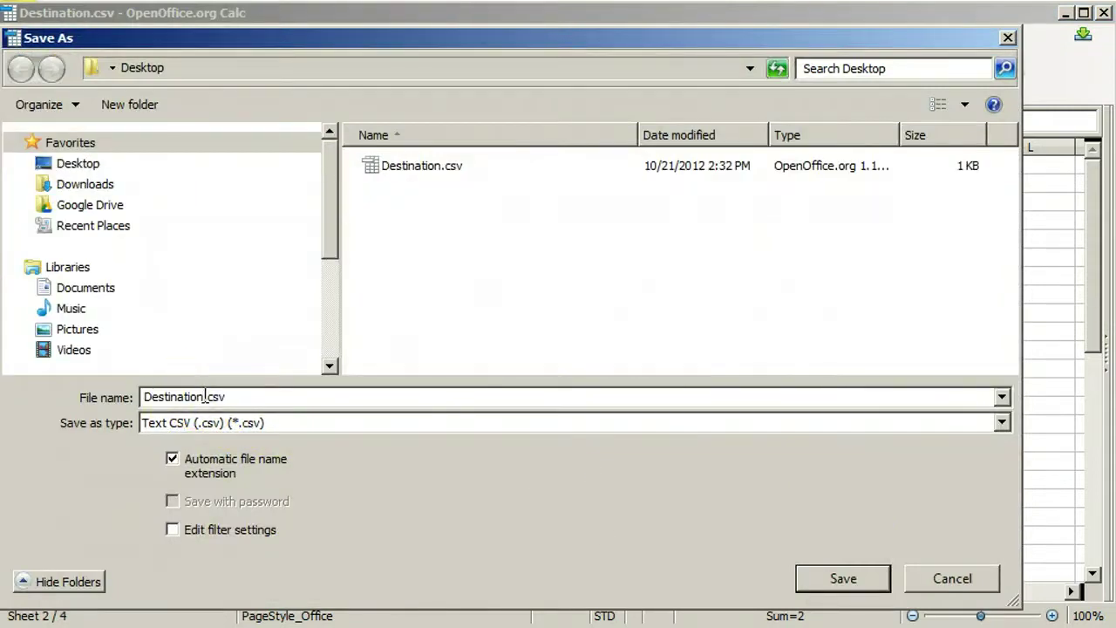
{"action": "left_click_drag", "start_coordinate": [204, 397], "coordinate": [107, 392]}
{"action": "type", "text": "Off"}
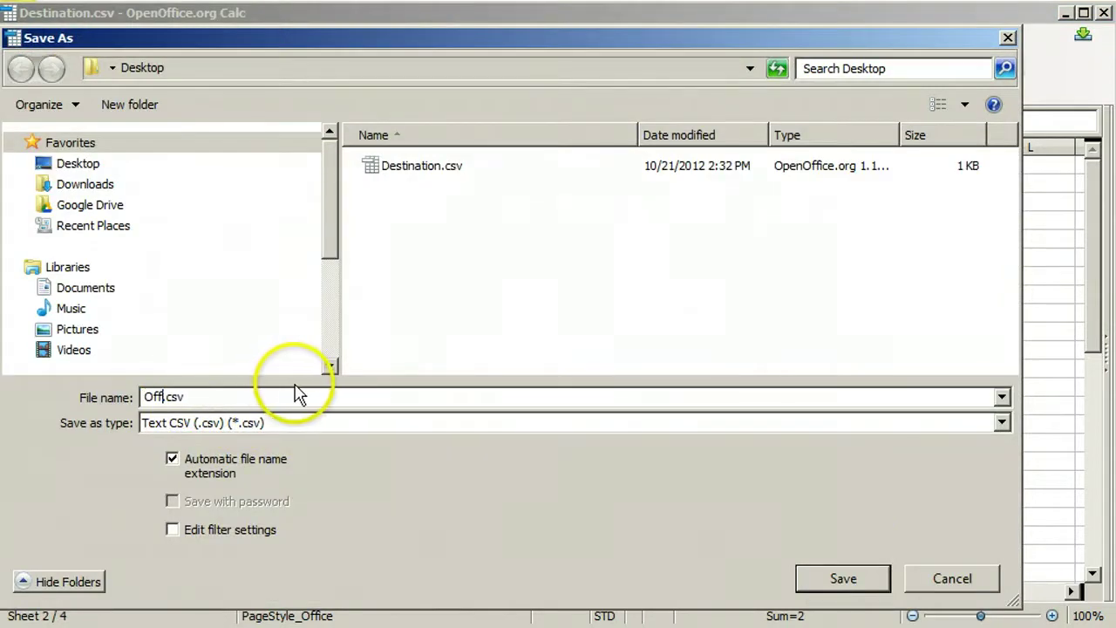
{"action": "type", "text": "ice"}
{"action": "left_click", "coordinate": [845, 580]}
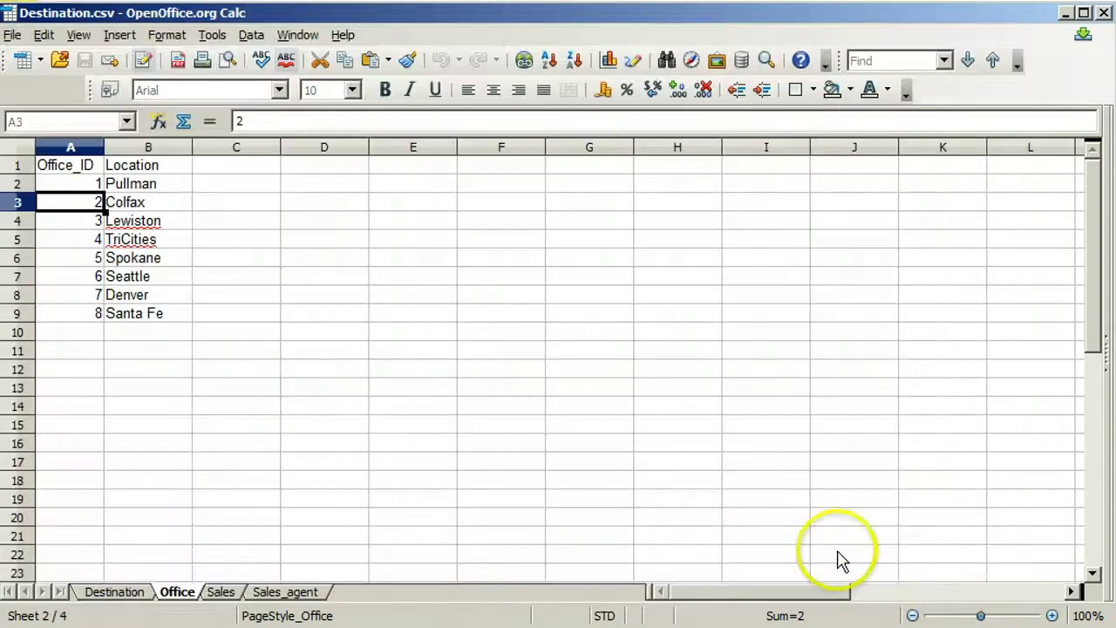
{"action": "left_click", "coordinate": [557, 351]}
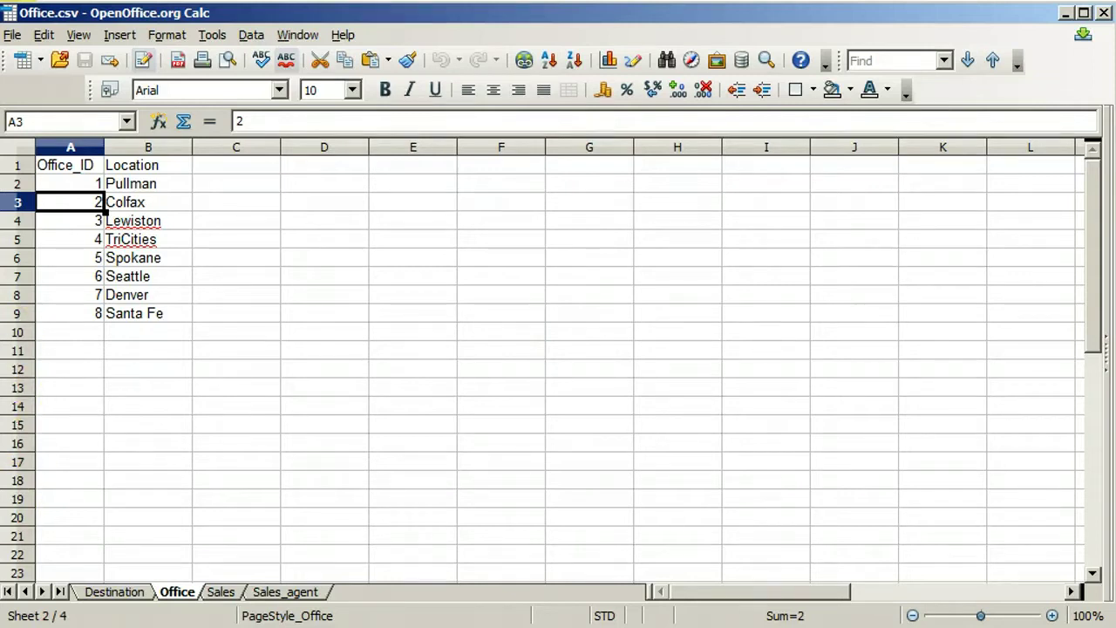
- Examine the Sales_Agent, Name and Office columns of the Sales_agent sheet and how each agent links to an office
{"action": "left_click", "coordinate": [270, 592]}
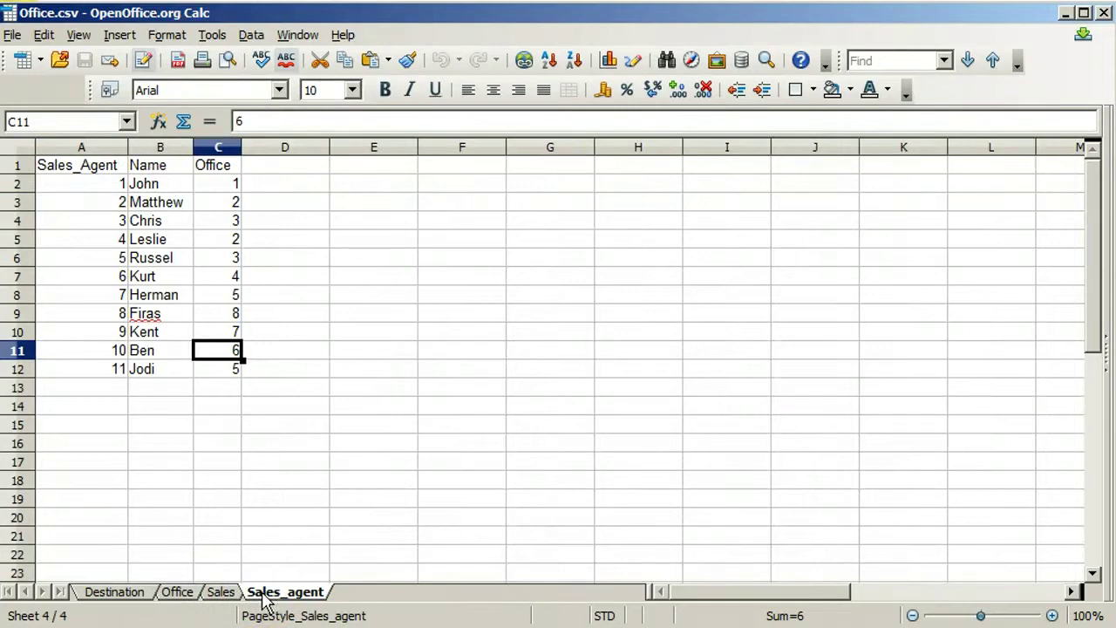
{"action": "left_click", "coordinate": [223, 184]}
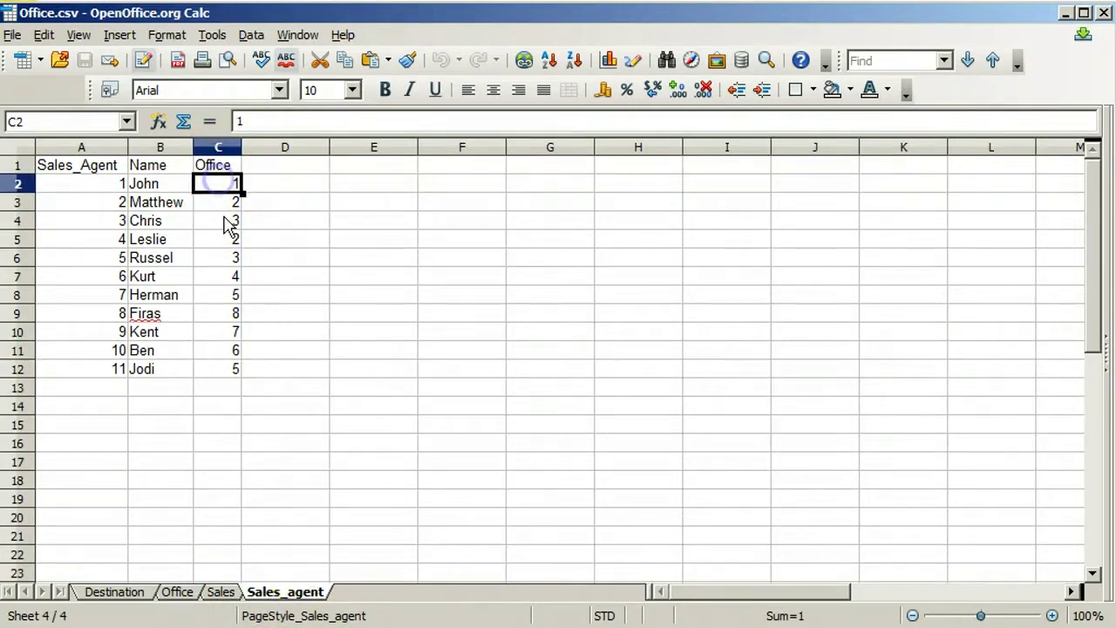
{"action": "left_click", "coordinate": [225, 220]}
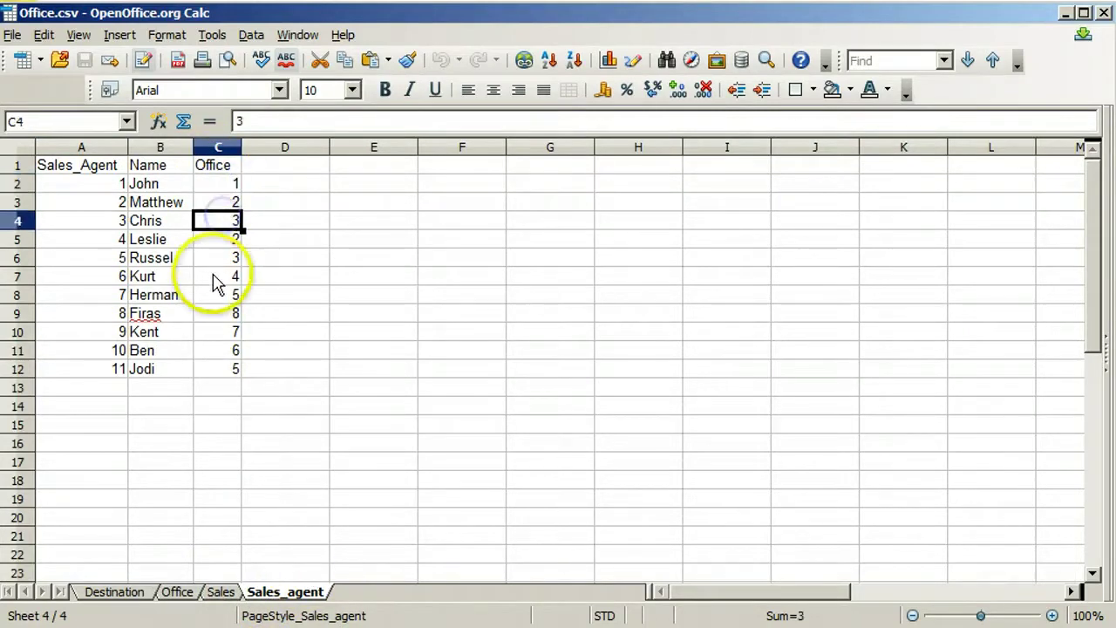
{"action": "left_click", "coordinate": [215, 334]}
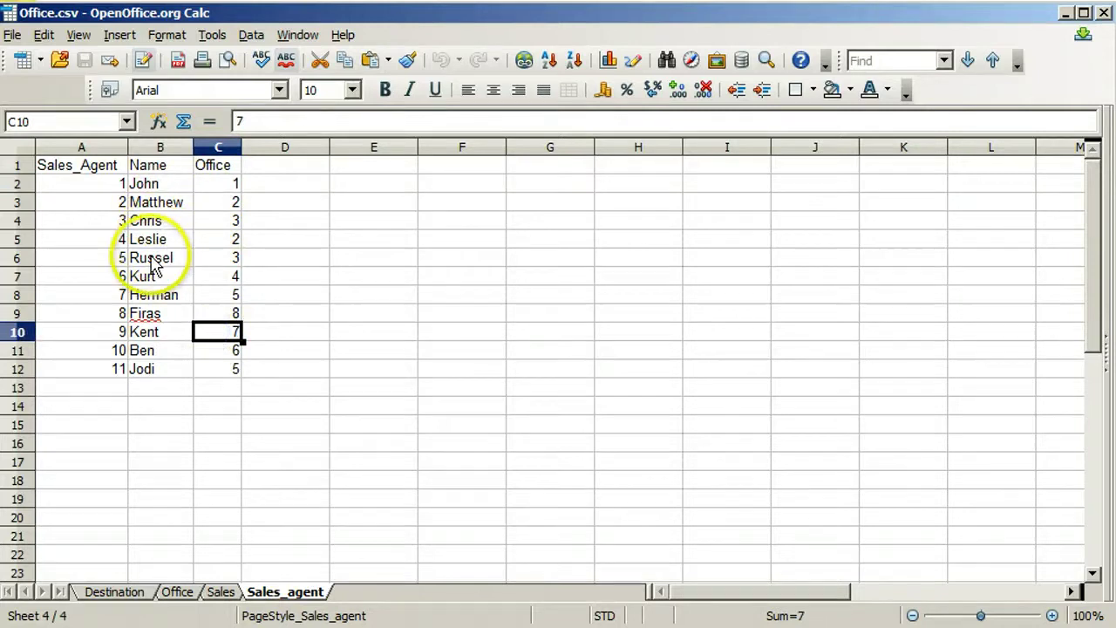
{"action": "left_click", "coordinate": [174, 351]}
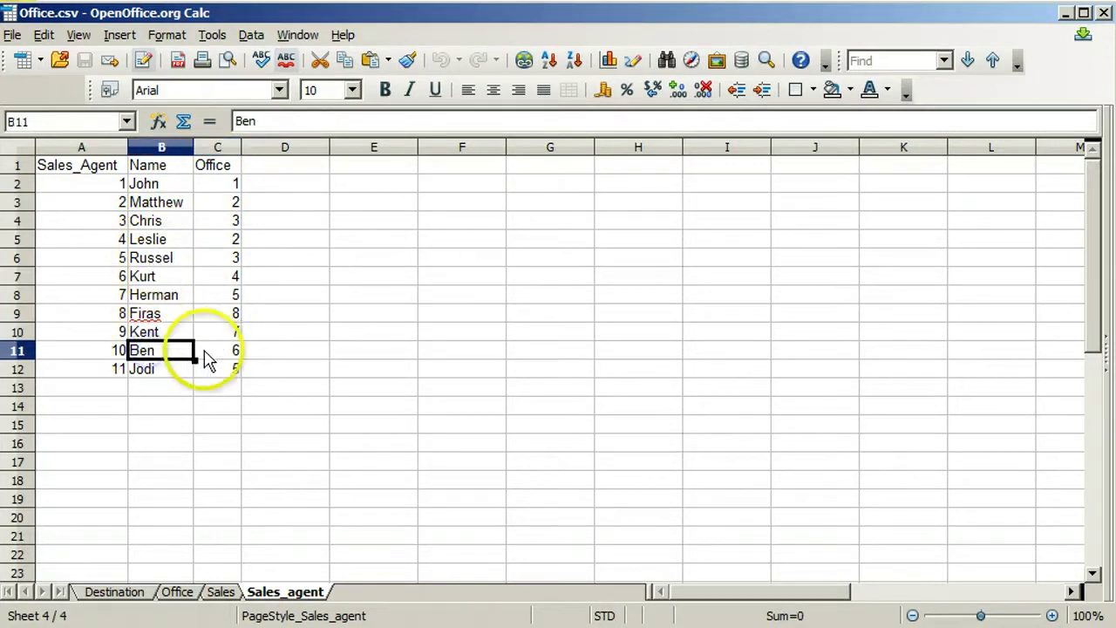
{"action": "left_click", "coordinate": [222, 351]}
{"action": "left_click", "coordinate": [103, 181]}
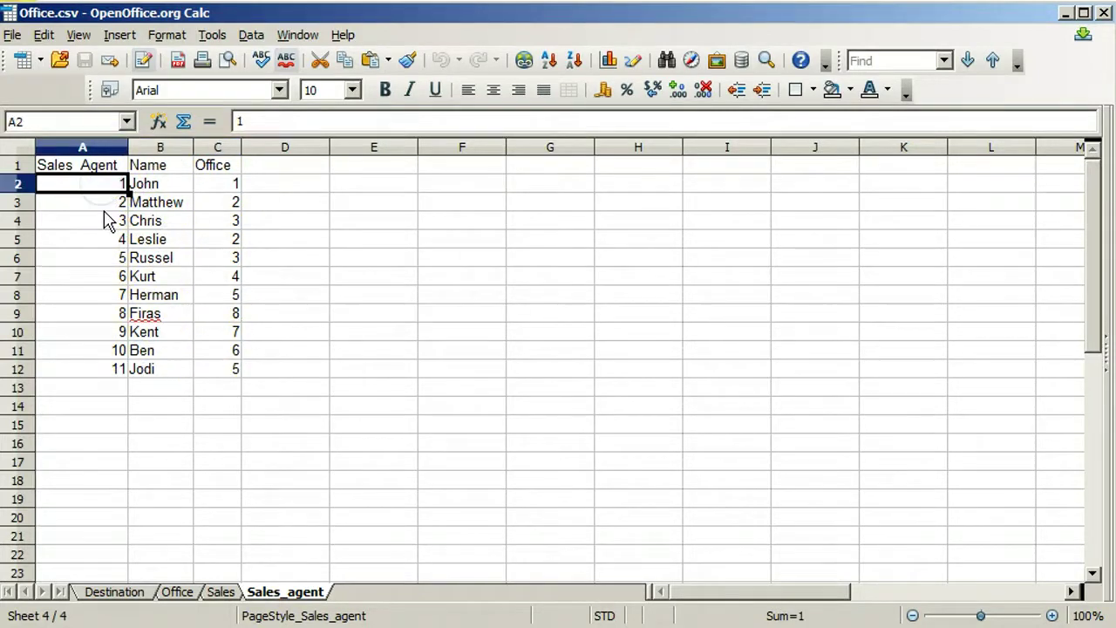
{"action": "left_click", "coordinate": [229, 150]}
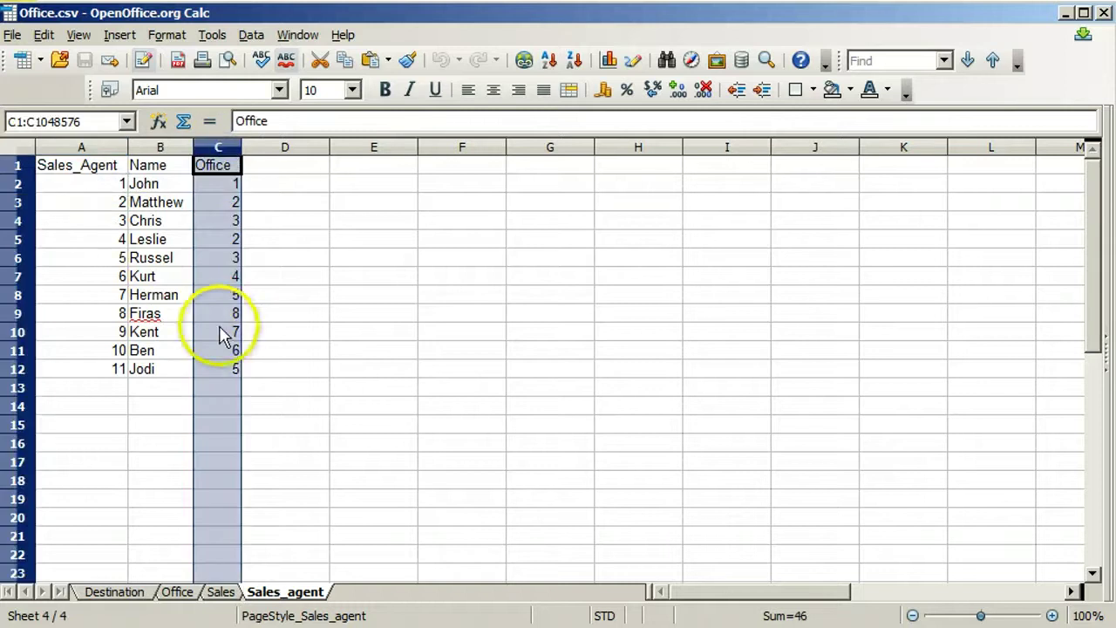
{"action": "left_click", "coordinate": [231, 353]}
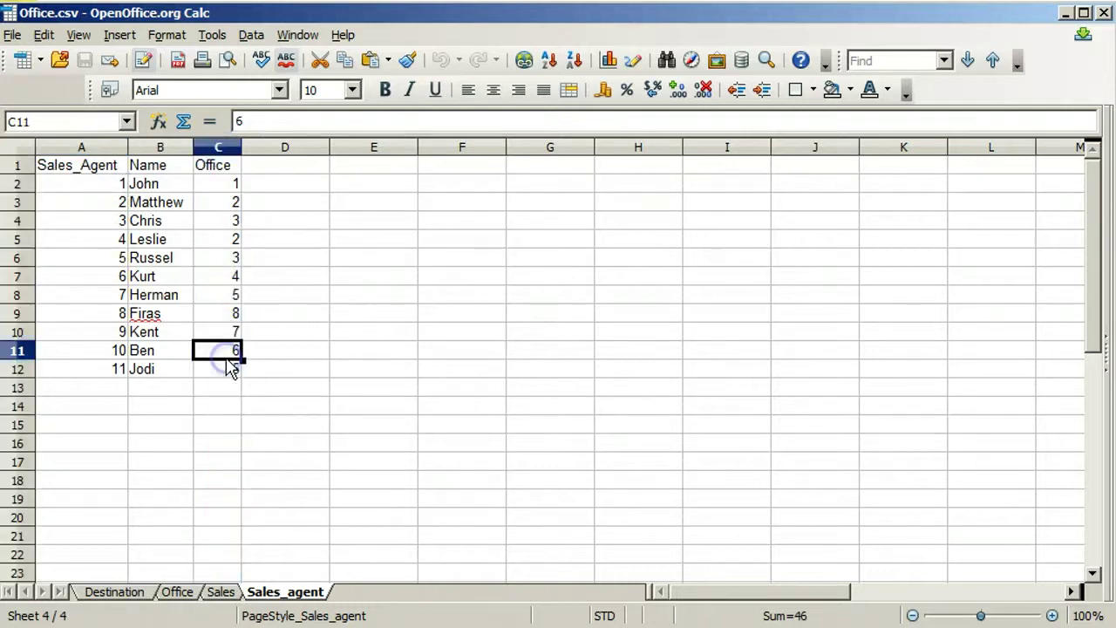
{"action": "left_click", "coordinate": [236, 336]}
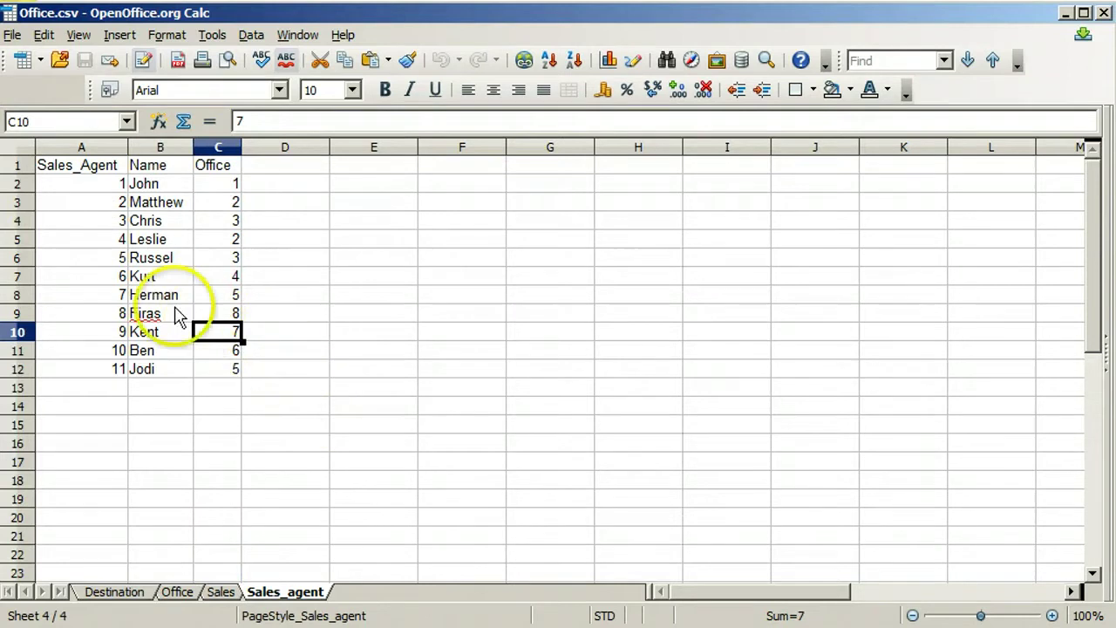
{"action": "left_click", "coordinate": [90, 332]}
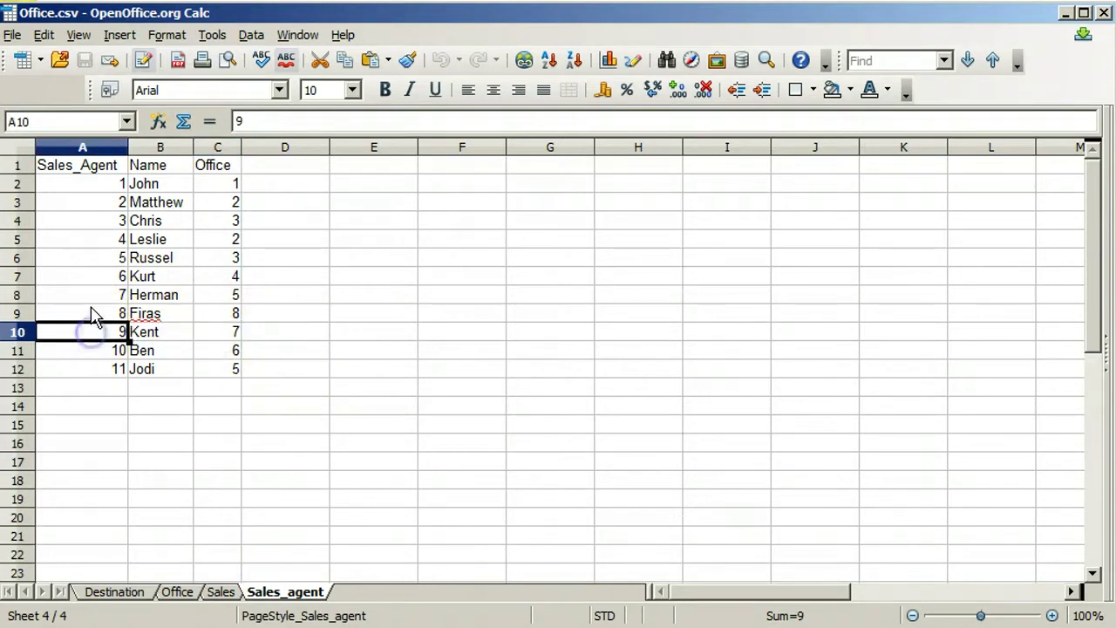
{"action": "left_click", "coordinate": [90, 312]}
{"action": "left_click", "coordinate": [87, 147]}
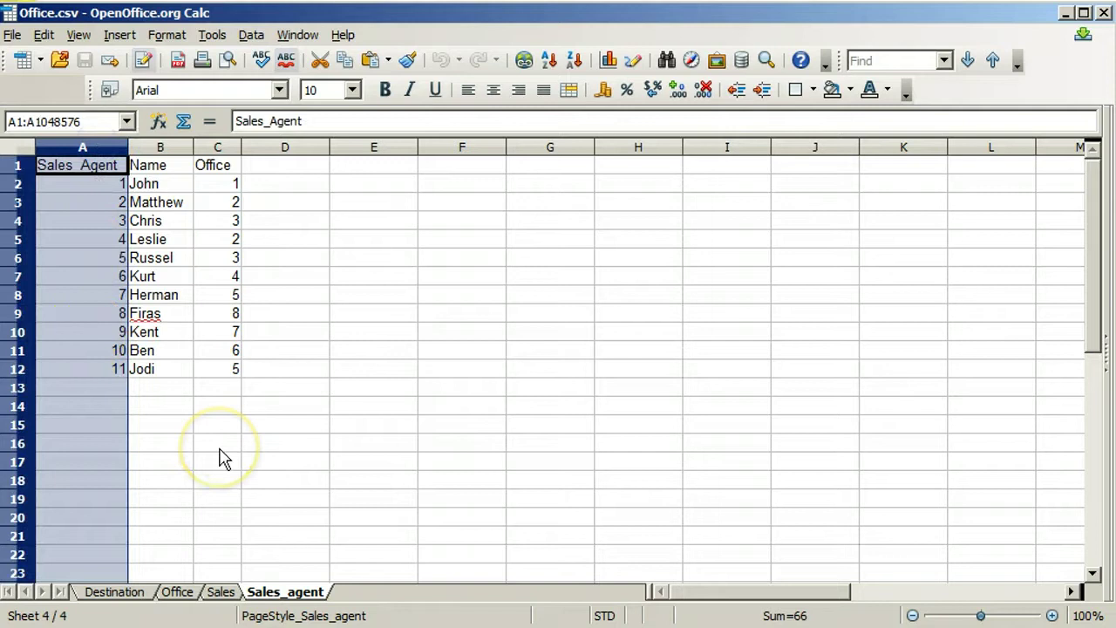
- Save the Sales_agent sheet to the Desktop as a Text CSV file named Sales_agent.csv
{"action": "left_click", "coordinate": [12, 34]}
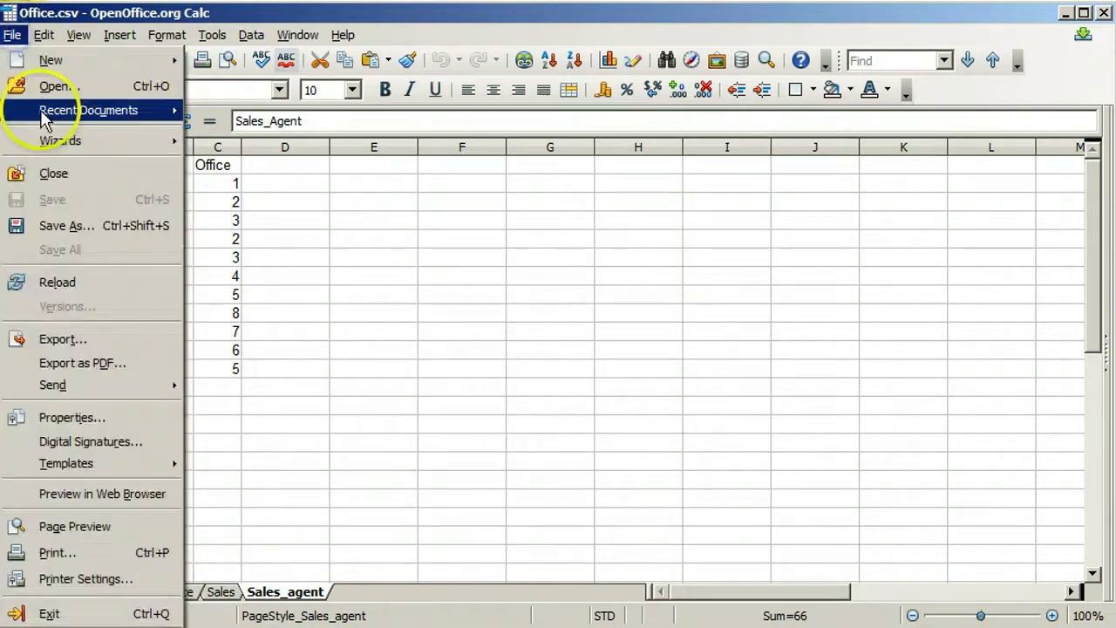
{"action": "left_click", "coordinate": [92, 323]}
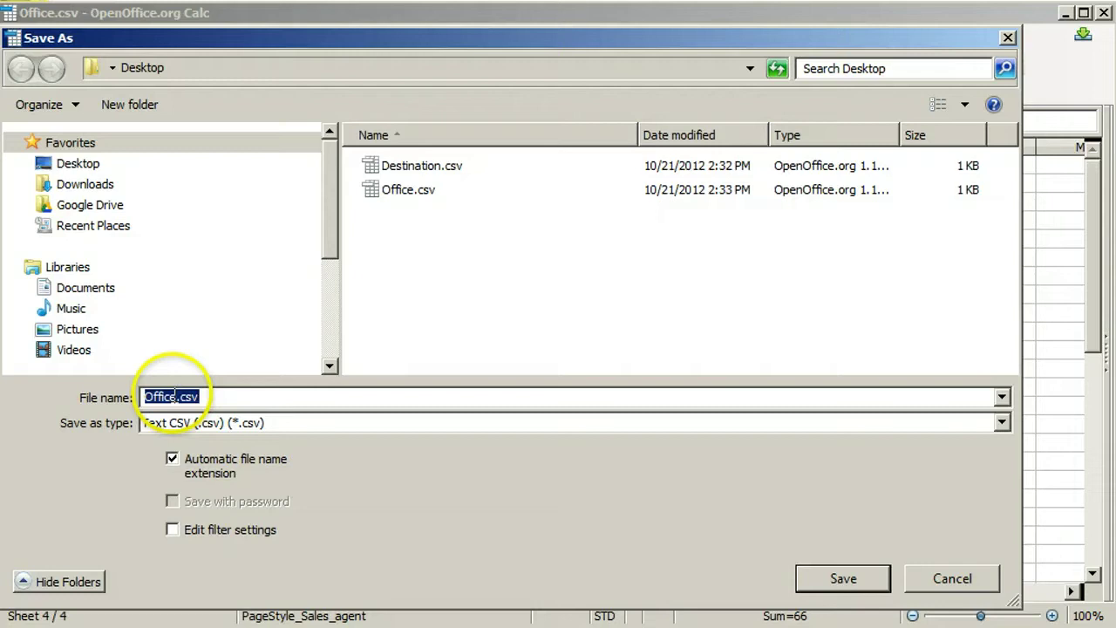
{"action": "left_click", "coordinate": [176, 395]}
{"action": "left_click_drag", "start_coordinate": [176, 395], "coordinate": [115, 392]}
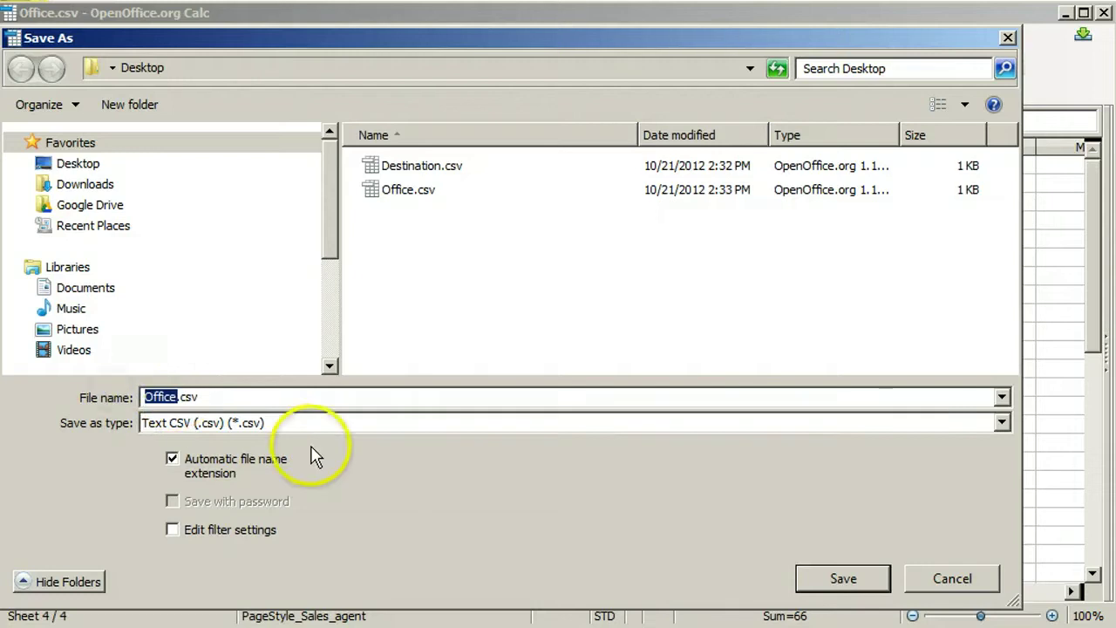
{"action": "type", "text": "Sales"}
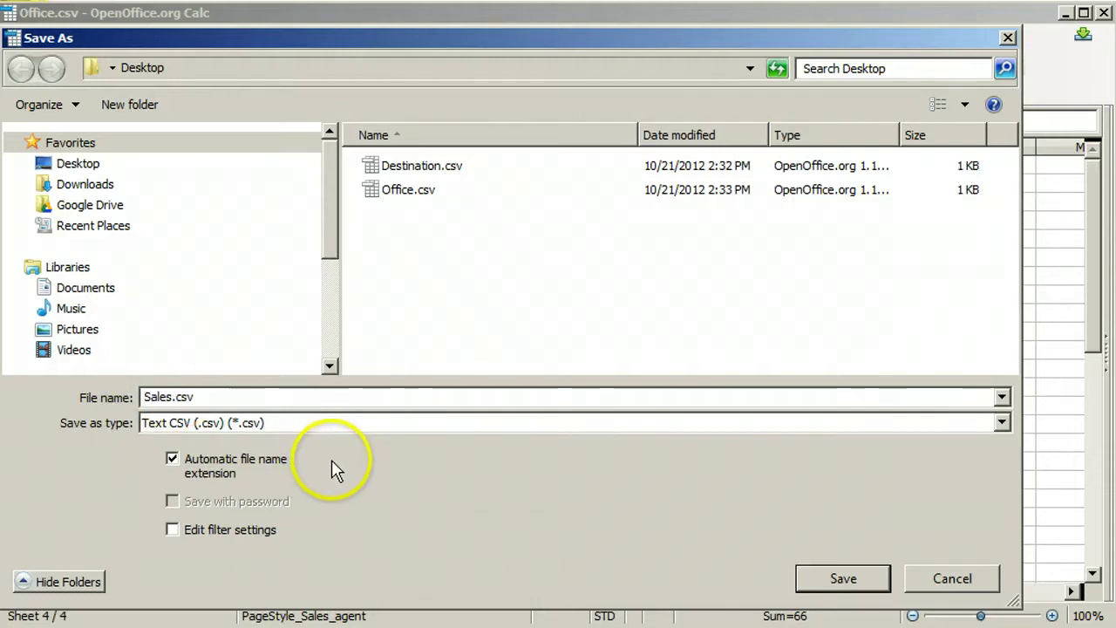
{"action": "type", "text": "_ag"}
{"action": "type", "text": "ent"}
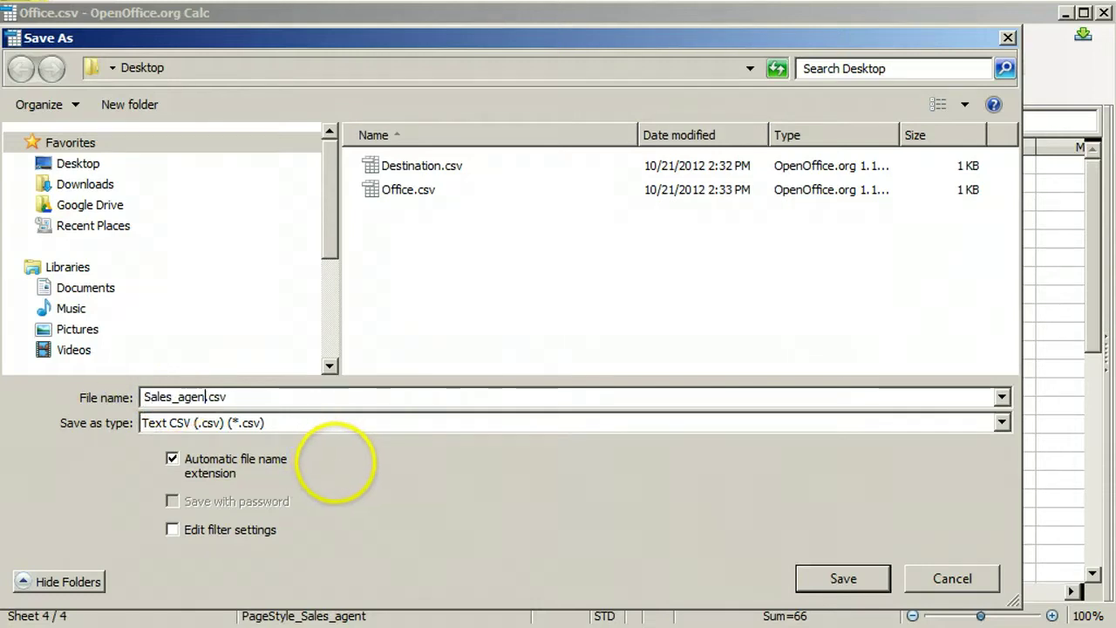
{"action": "left_click", "coordinate": [842, 578]}
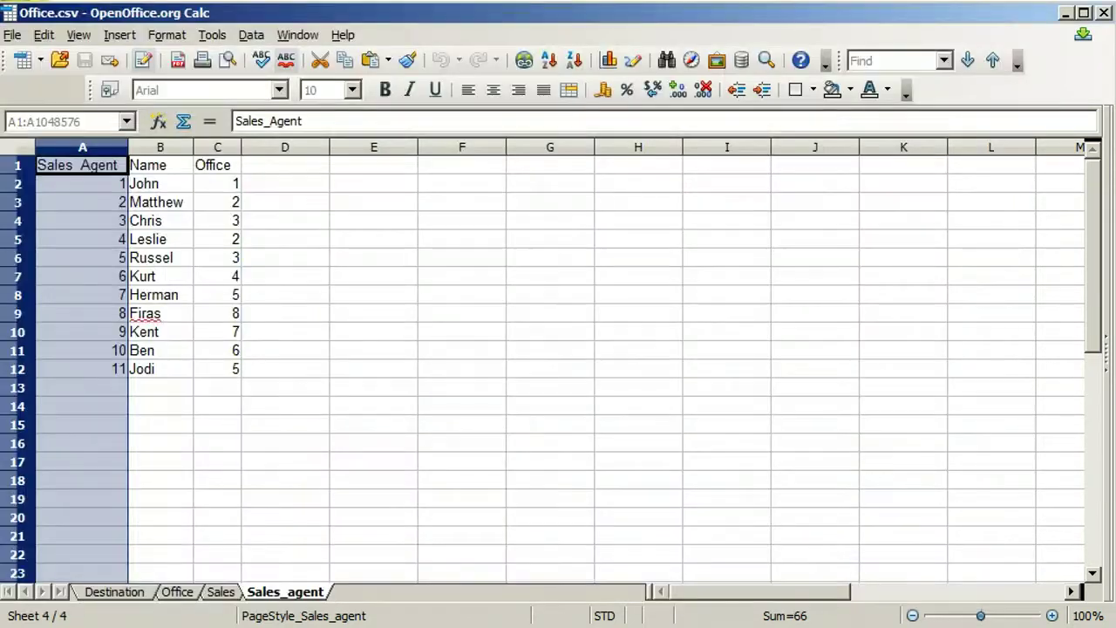
{"action": "left_click", "coordinate": [573, 353]}
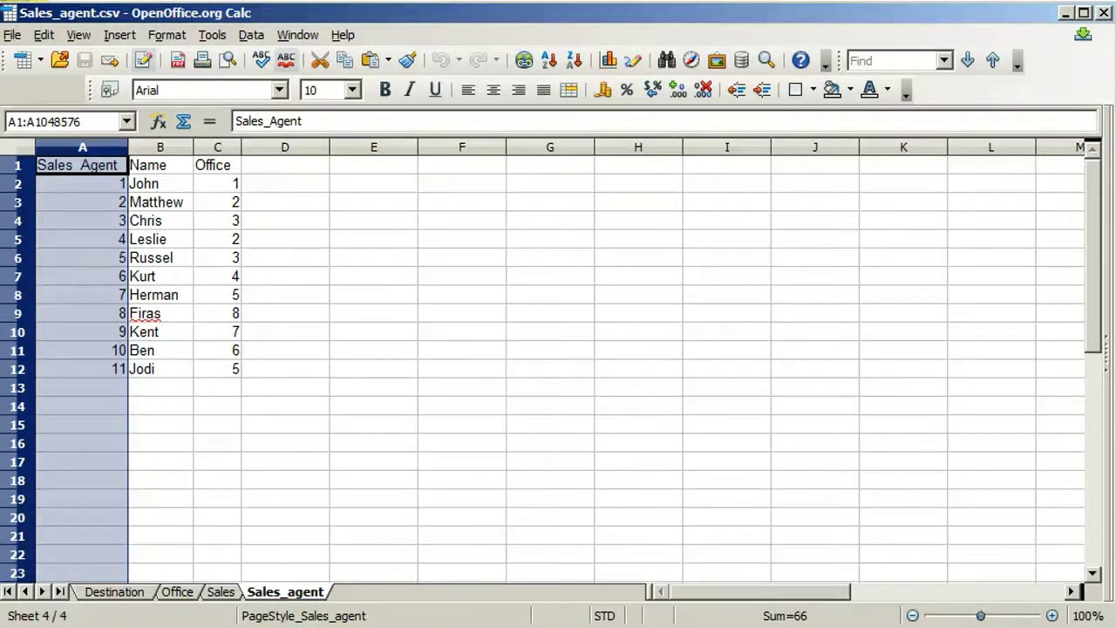
- Examine the Sales sheet's records and its Date, Sales_Agent, Amount and Destination columns
{"action": "left_click", "coordinate": [222, 592]}
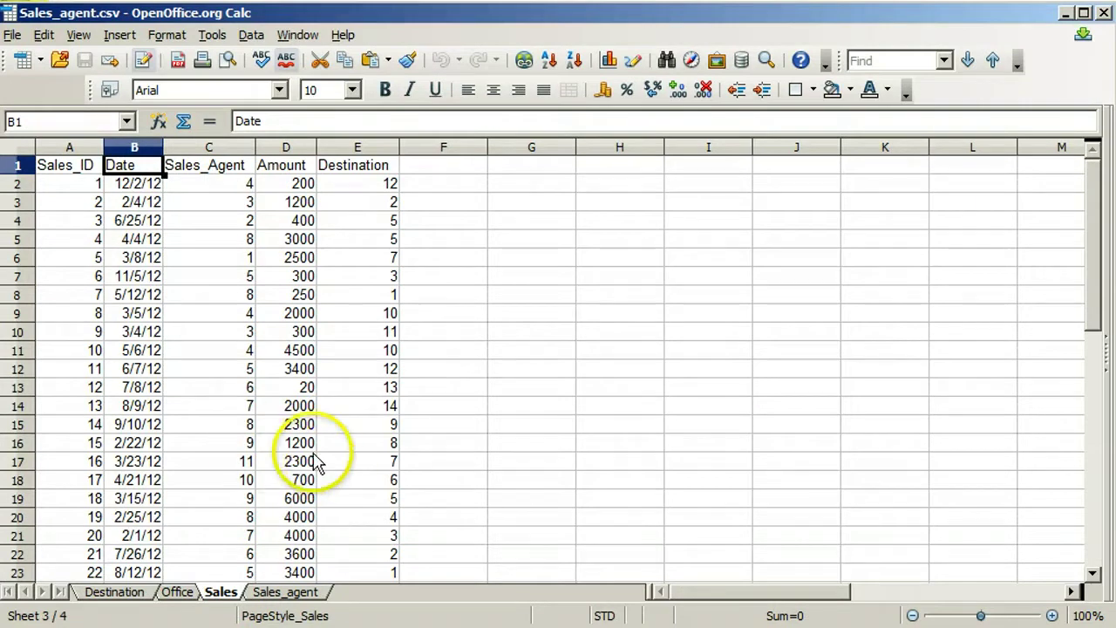
{"action": "left_click", "coordinate": [15, 186]}
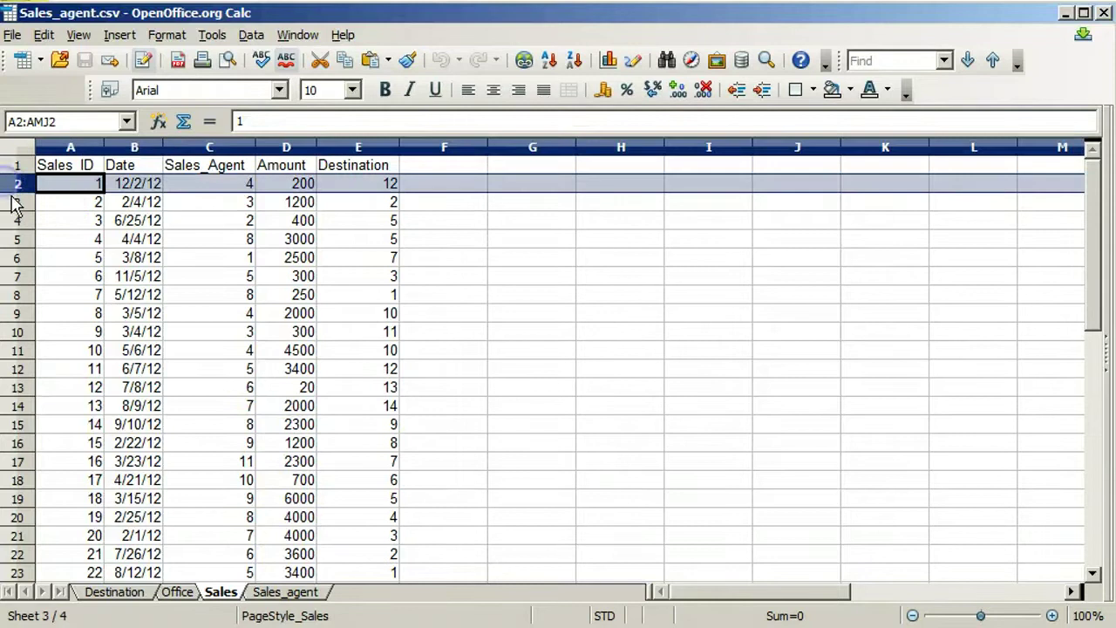
{"action": "left_click", "coordinate": [16, 202]}
{"action": "left_click", "coordinate": [16, 221]}
{"action": "left_click", "coordinate": [15, 239]}
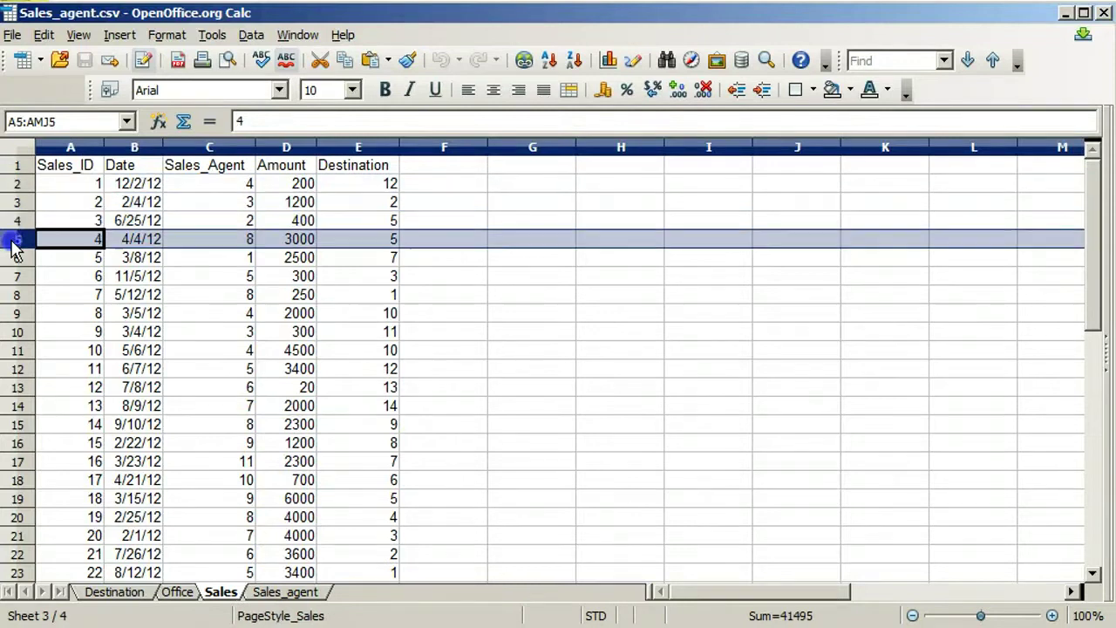
{"action": "left_click", "coordinate": [131, 243]}
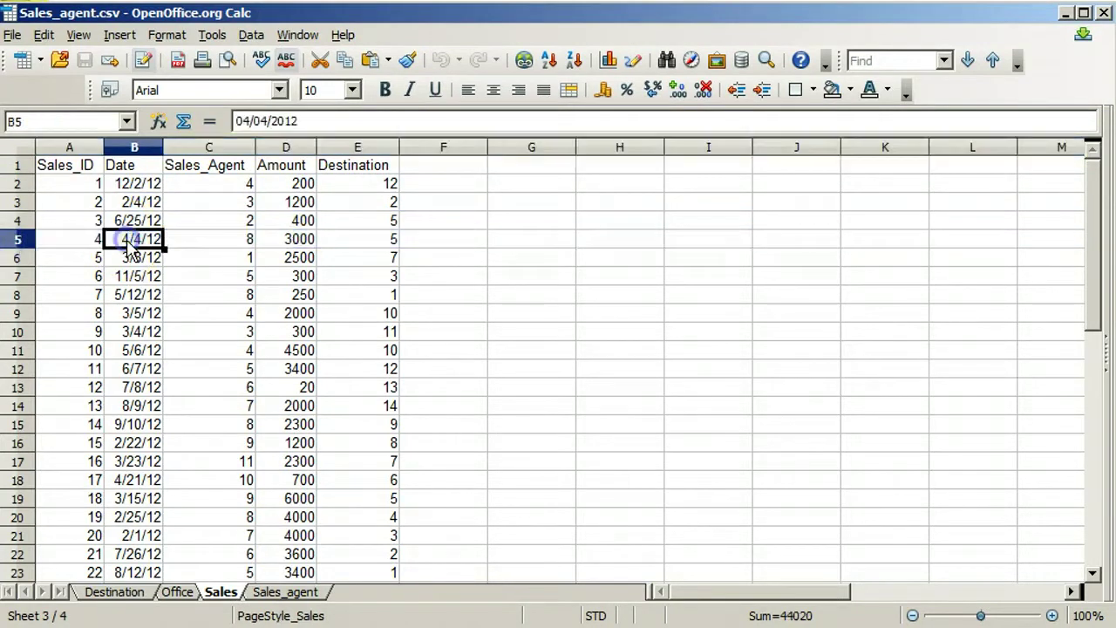
{"action": "left_click", "coordinate": [215, 240]}
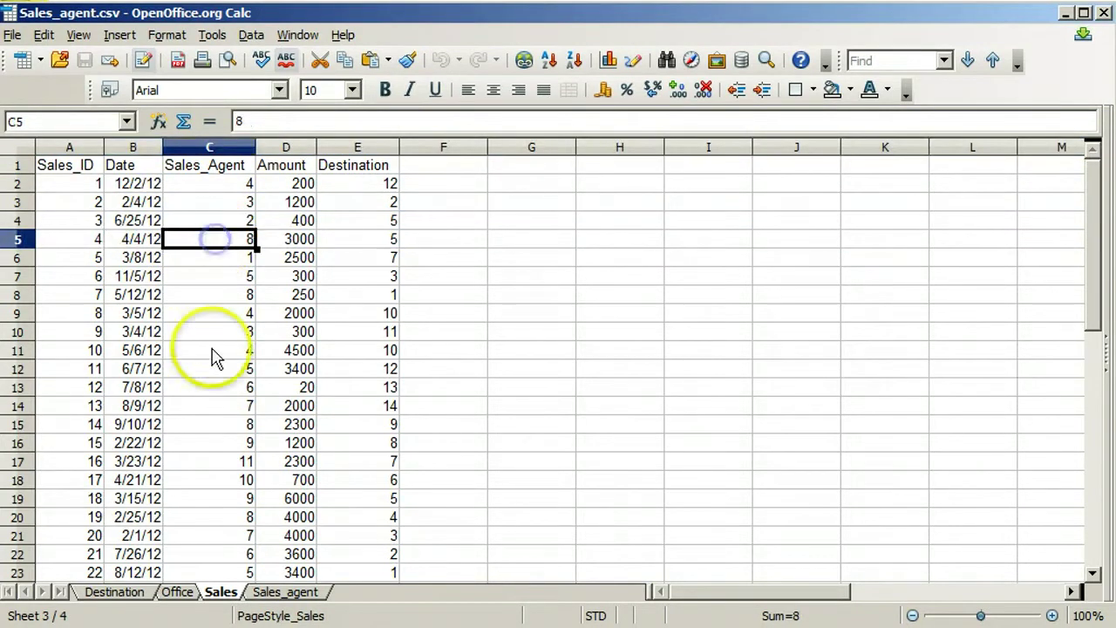
{"action": "left_click", "coordinate": [297, 241]}
{"action": "left_click", "coordinate": [350, 244]}
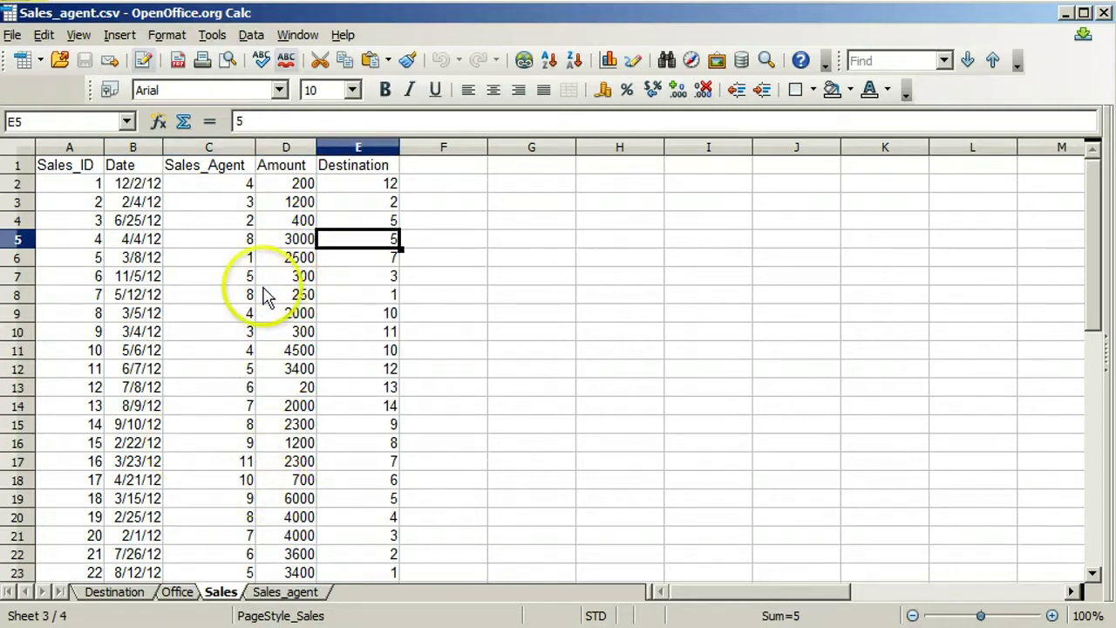
{"action": "left_click", "coordinate": [234, 146]}
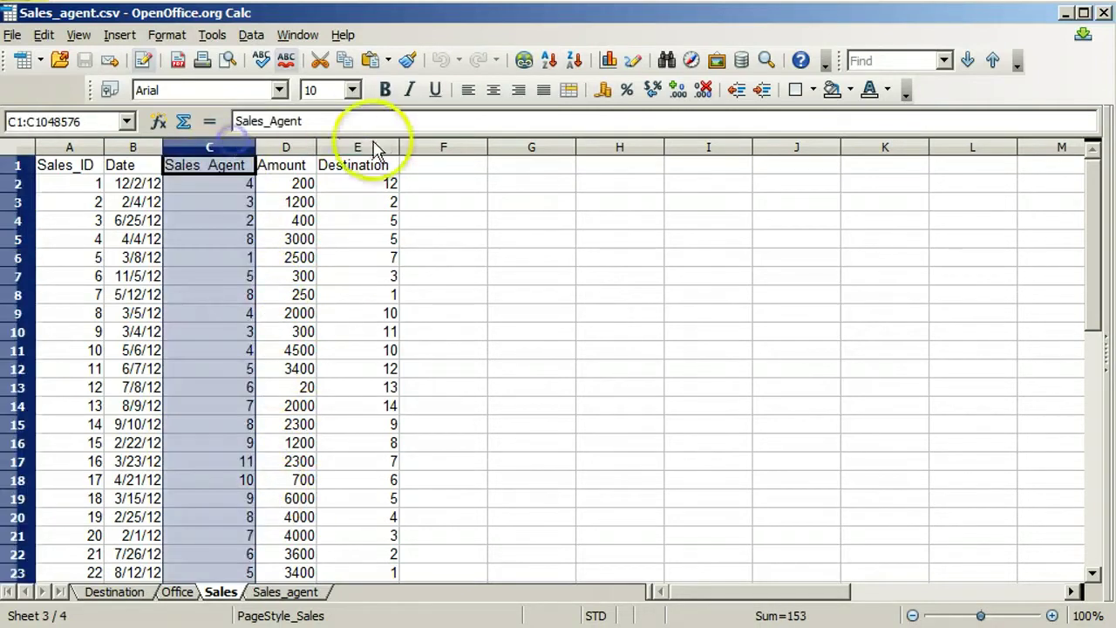
{"action": "left_click", "coordinate": [382, 148]}
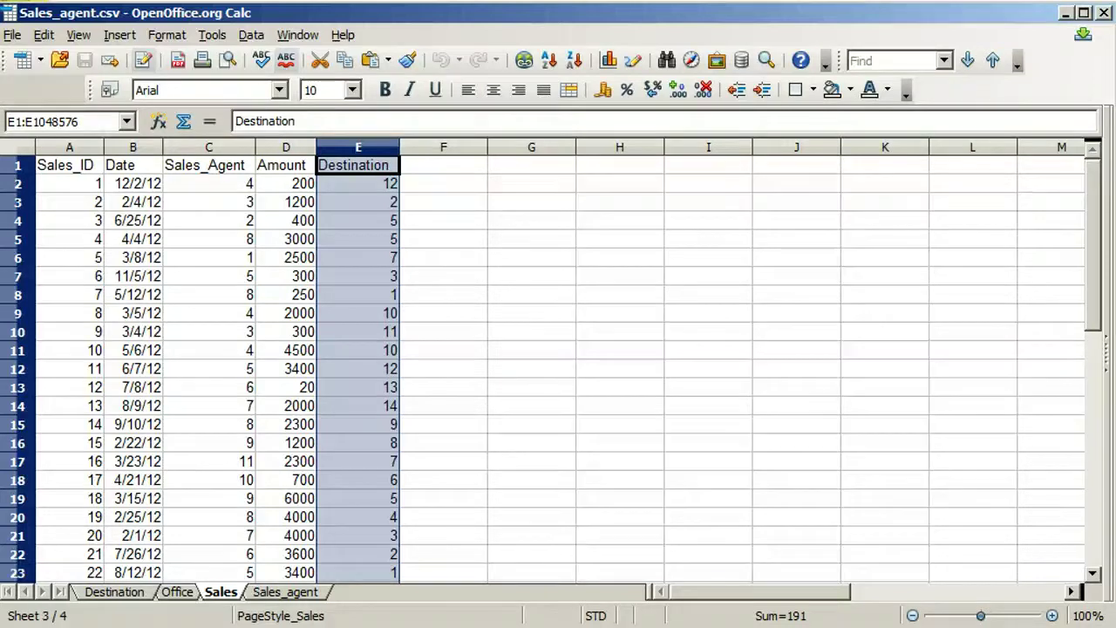
{"action": "left_click", "coordinate": [130, 148]}
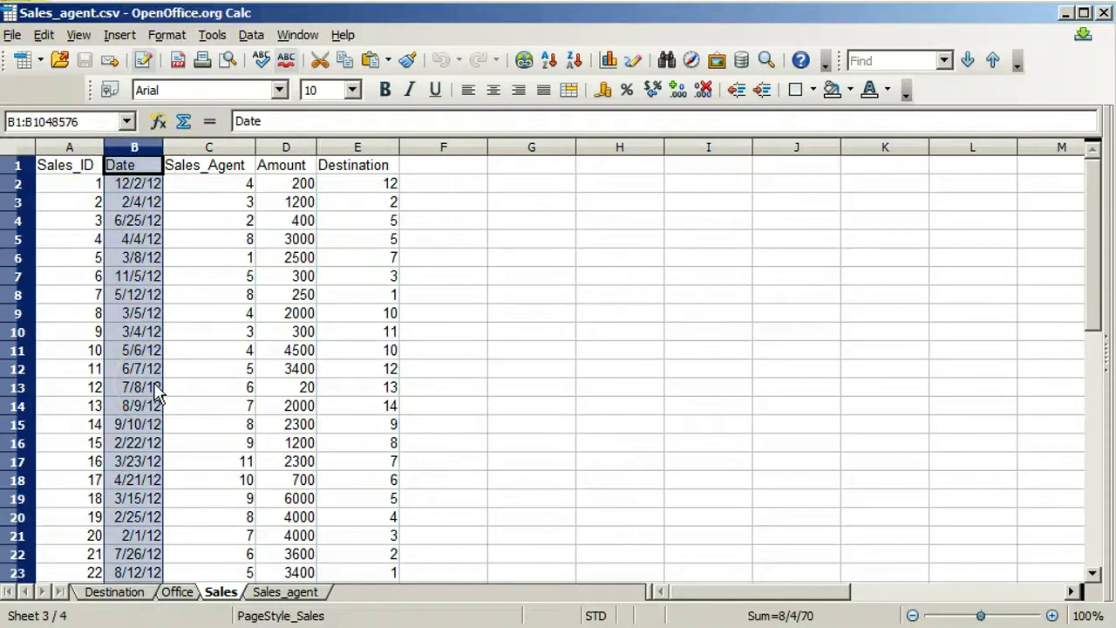
{"action": "left_click", "coordinate": [286, 148]}
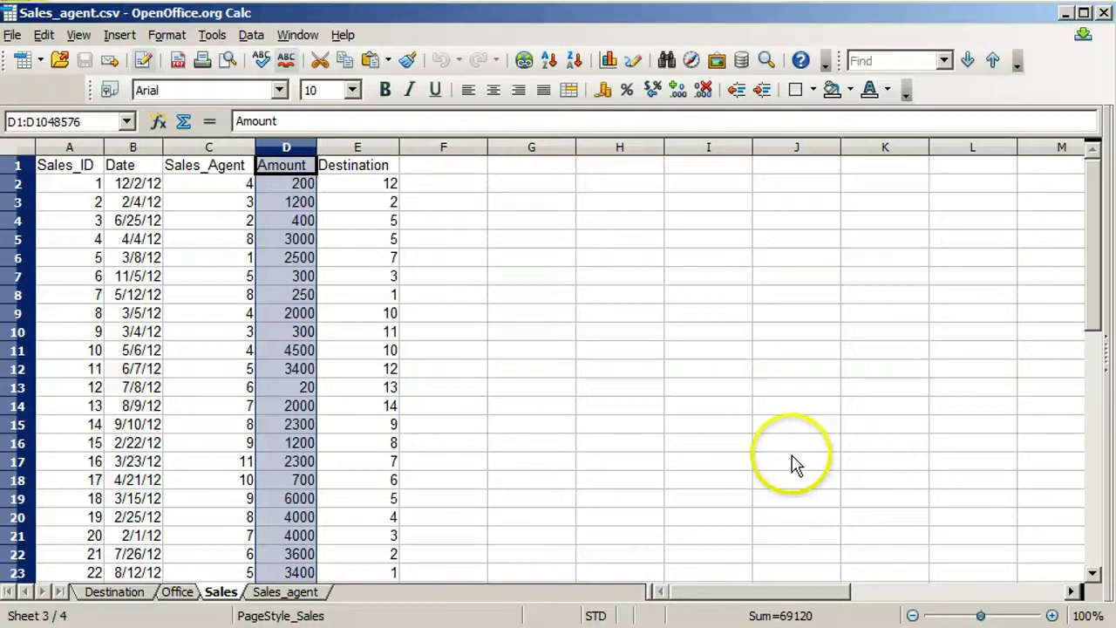
- Check the Destination and Sales_agent sheets for the records that the Sales sheet's ID numbers refer to
{"action": "left_click", "coordinate": [117, 596]}
{"action": "left_click", "coordinate": [165, 331]}
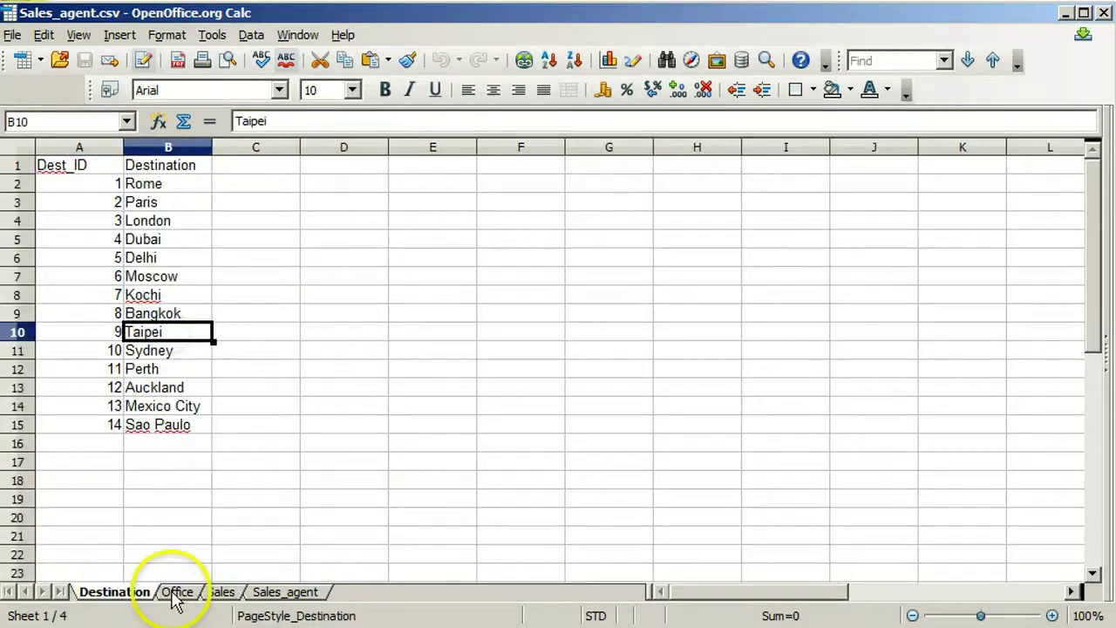
{"action": "left_click", "coordinate": [281, 596]}
{"action": "left_click", "coordinate": [161, 295]}
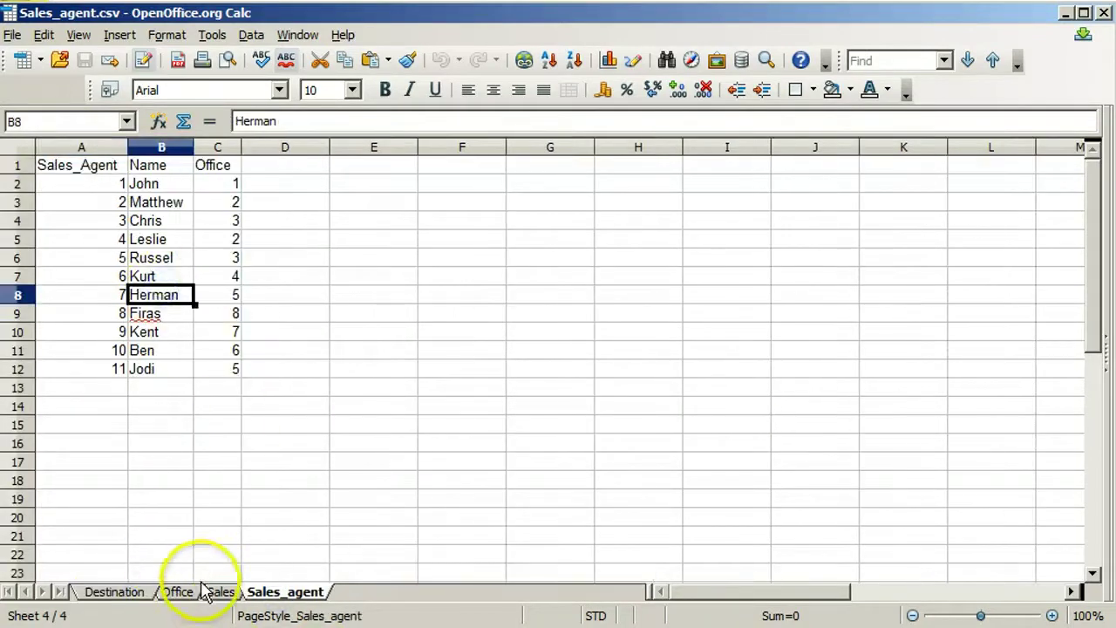
- Select the entire Date column on the Sales sheet and open its cell formatting settings
{"action": "left_click", "coordinate": [218, 593]}
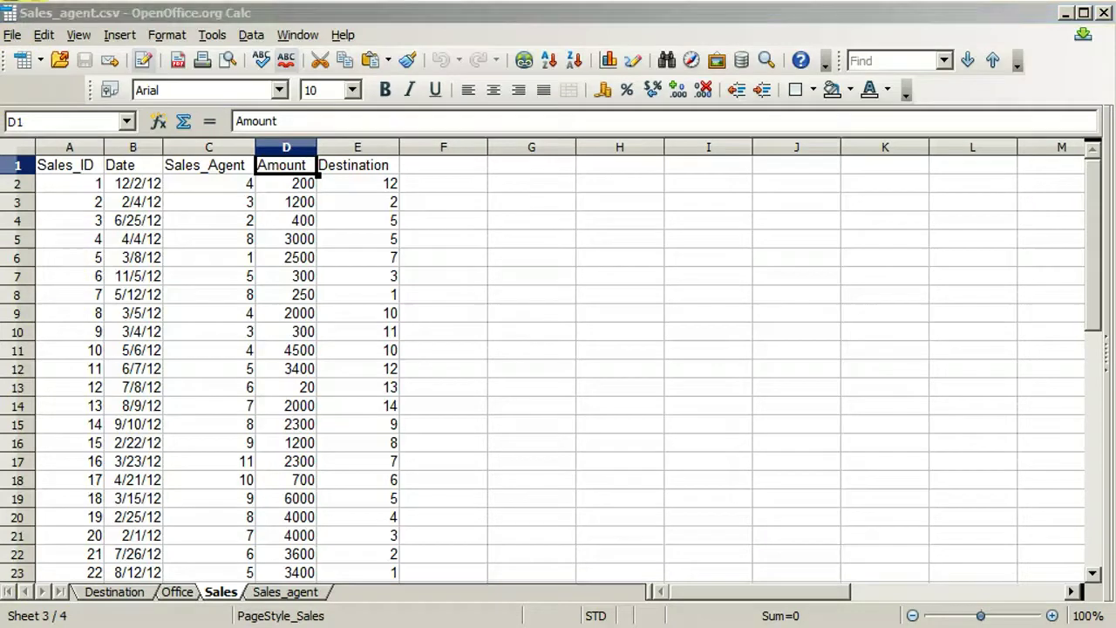
{"action": "left_click", "coordinate": [139, 152]}
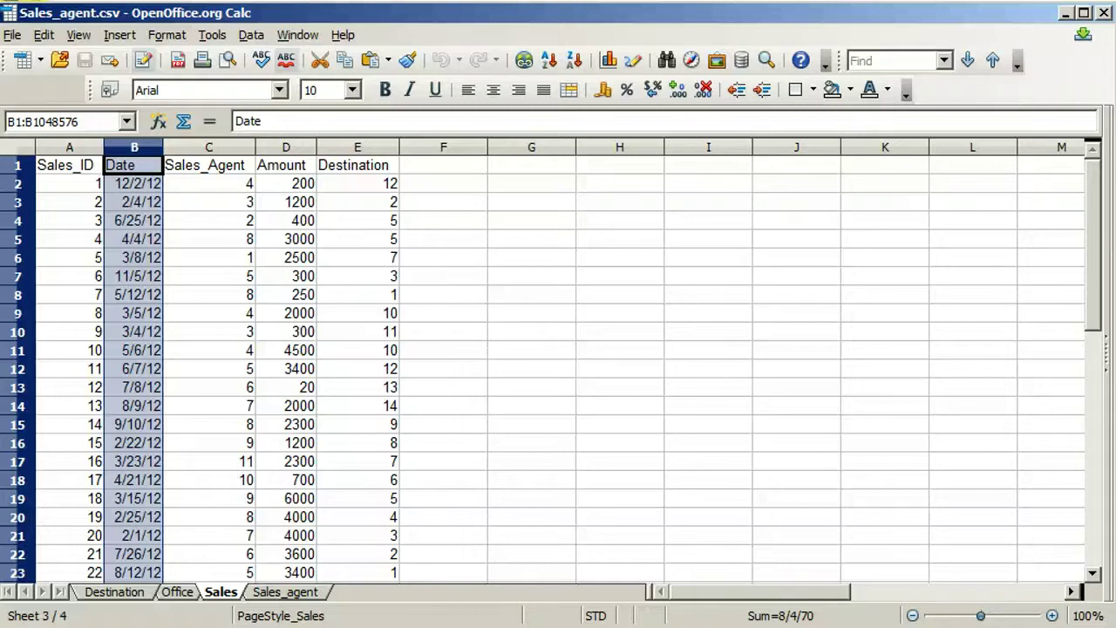
{"action": "left_click", "coordinate": [132, 179]}
{"action": "left_click", "coordinate": [136, 148]}
{"action": "left_click", "coordinate": [167, 35]}
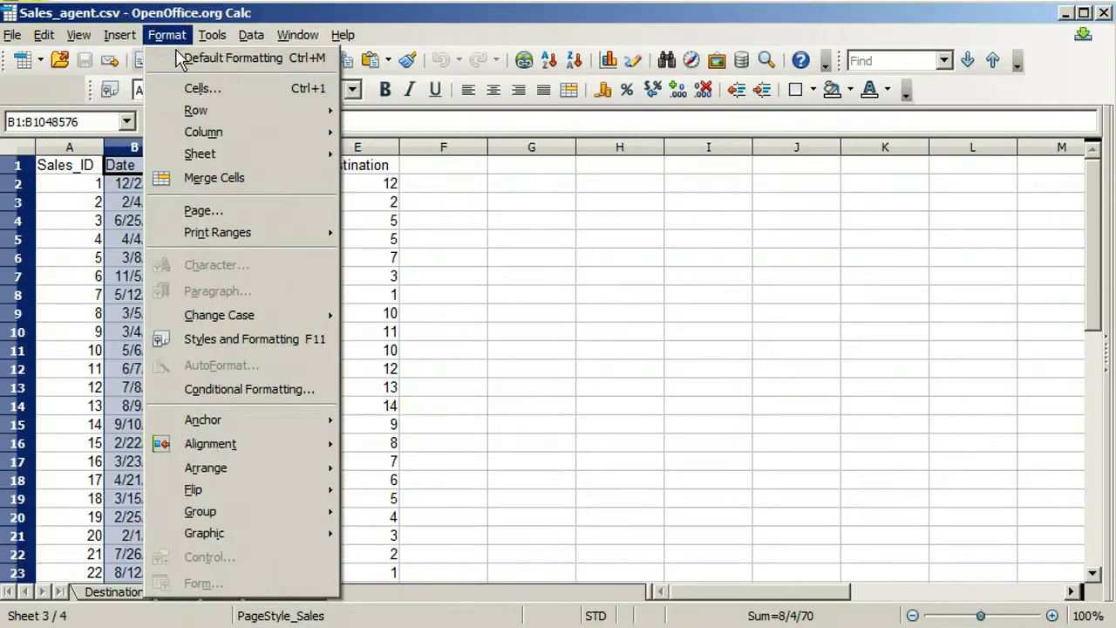
{"action": "left_click", "coordinate": [200, 91]}
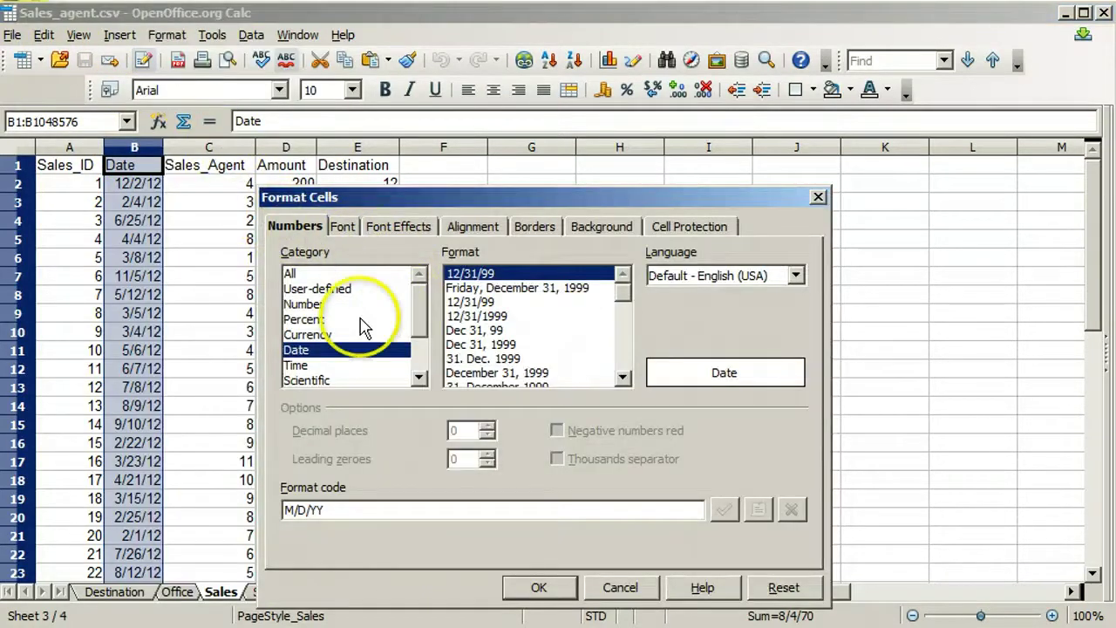
- Choose the predefined 1999-12-31 date format for the selected Date column
{"action": "left_click", "coordinate": [342, 227]}
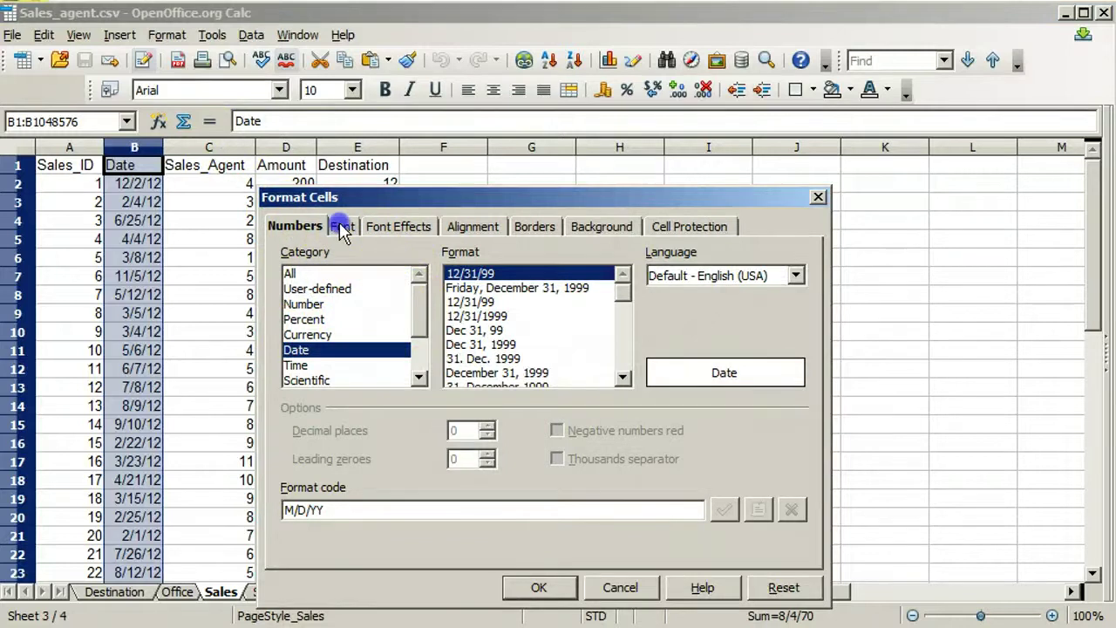
{"action": "left_click", "coordinate": [301, 350]}
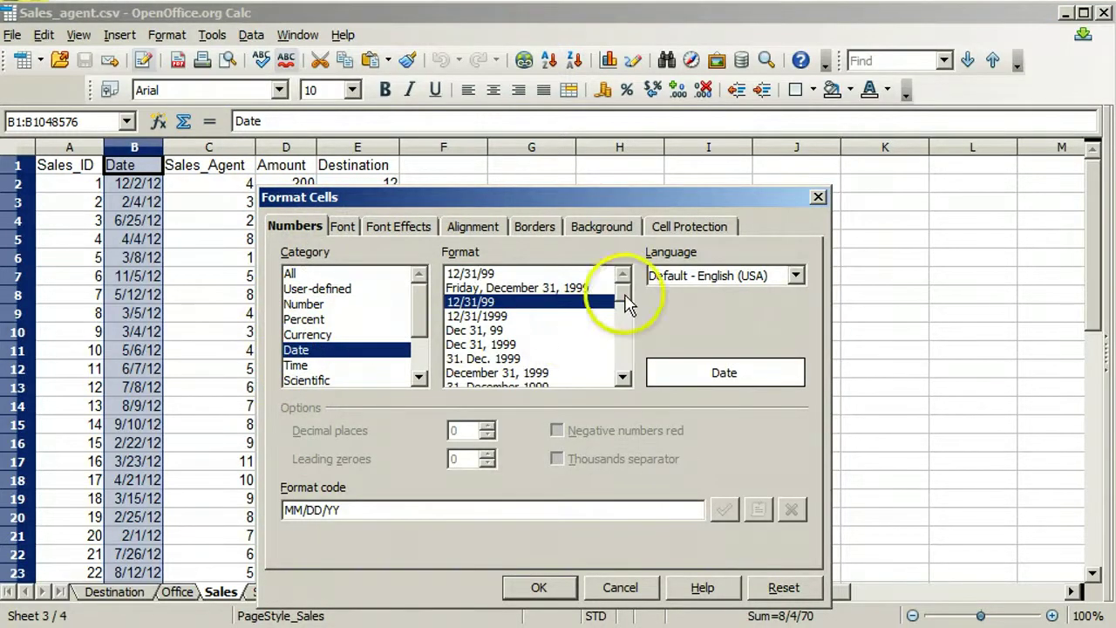
{"action": "left_click_drag", "start_coordinate": [628, 302], "coordinate": [628, 336]}
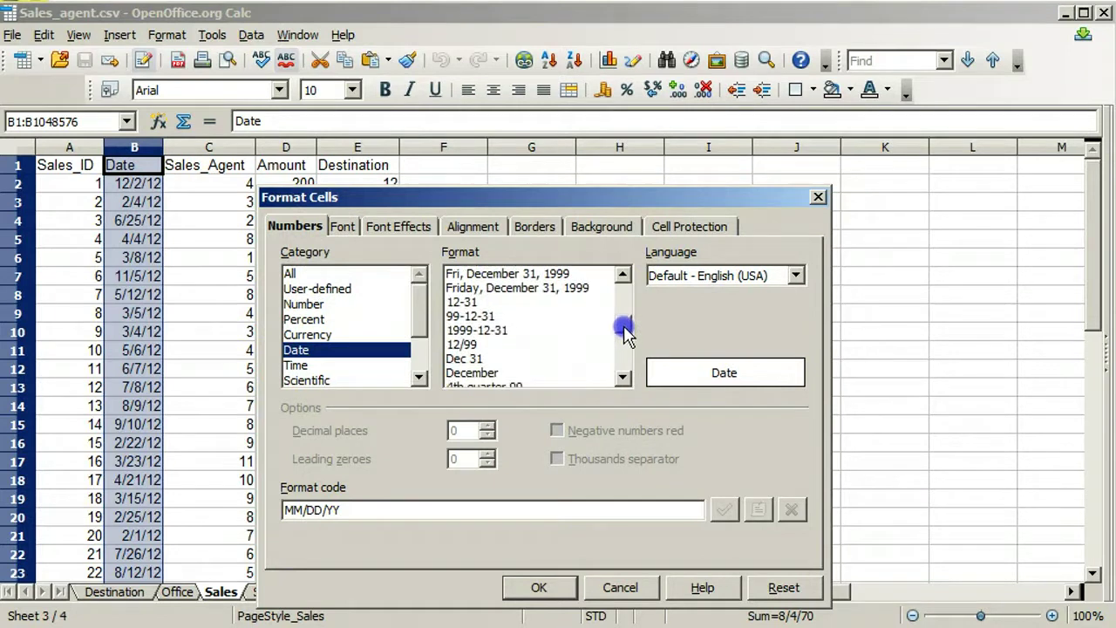
{"action": "left_click", "coordinate": [489, 330]}
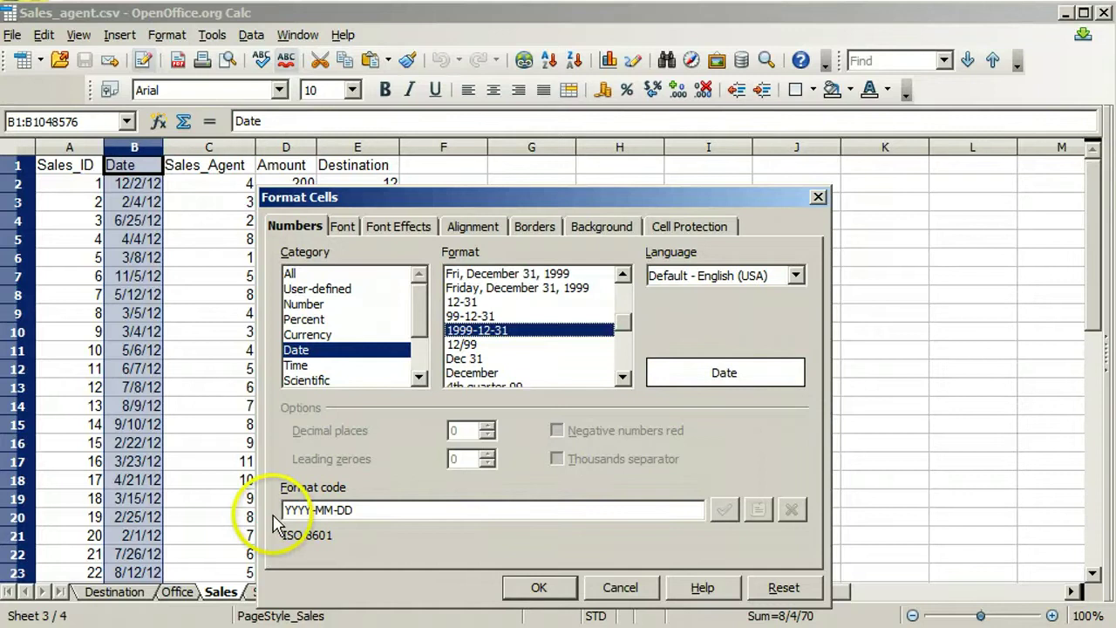
- Apply the user-defined format code YYYY-MM-DD to the Date column and fit the column's width to its contents
{"action": "left_click", "coordinate": [320, 290]}
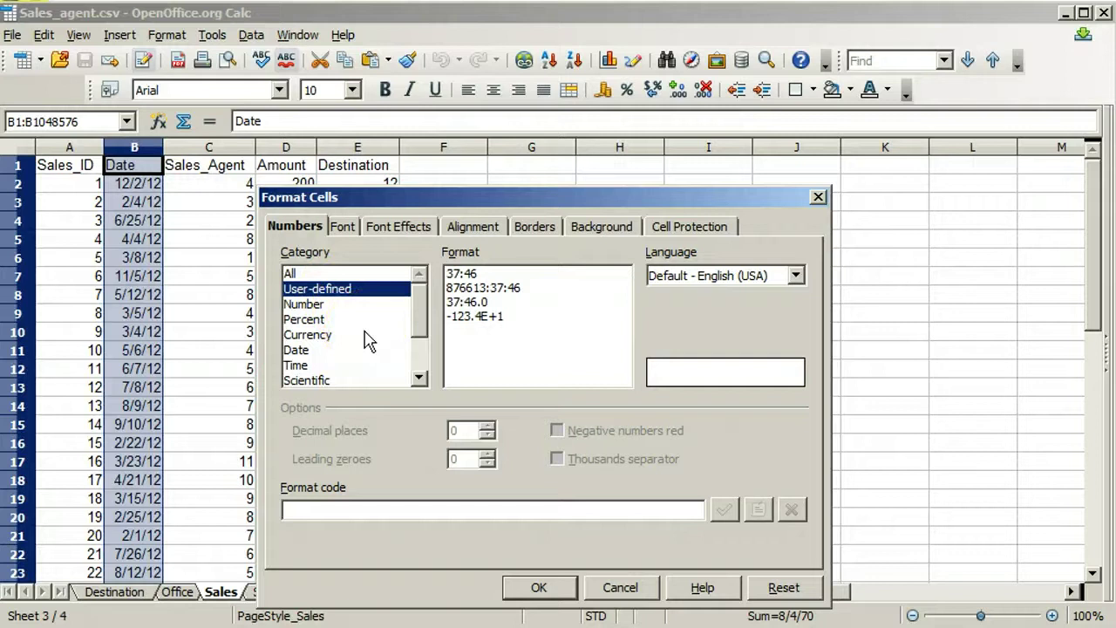
{"action": "left_click", "coordinate": [372, 506]}
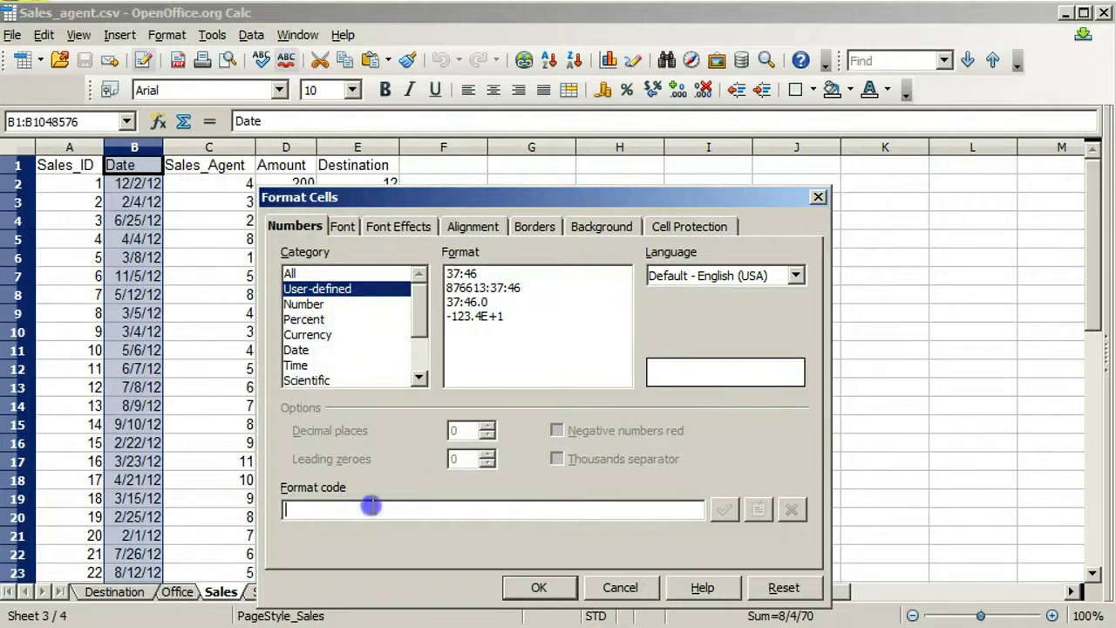
{"action": "type", "text": "Y"}
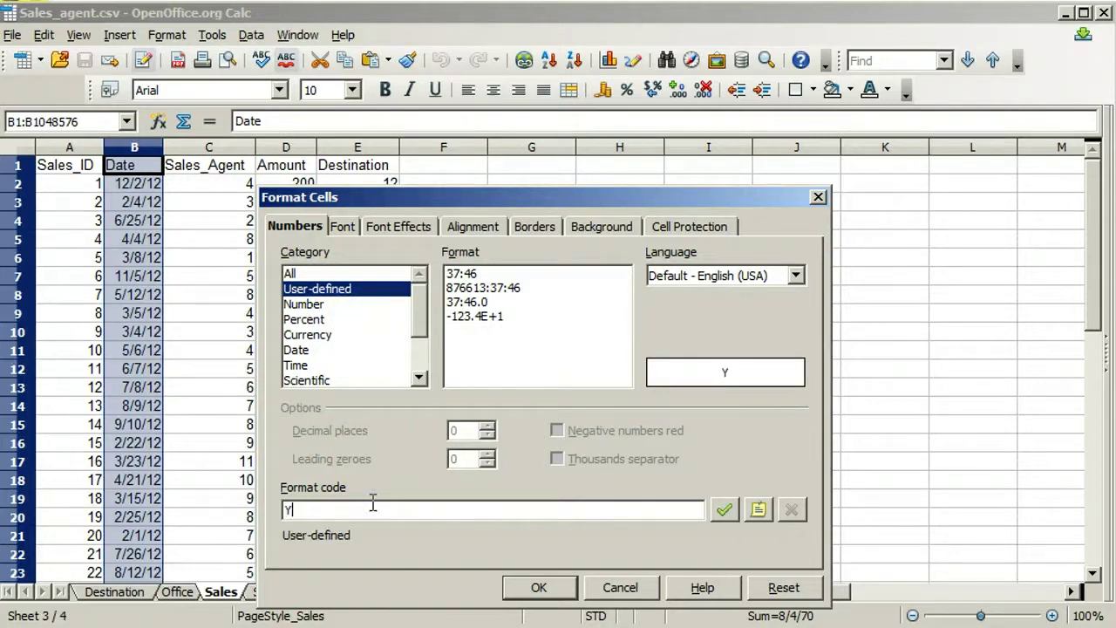
{"action": "type", "text": "YYY-MM-"}
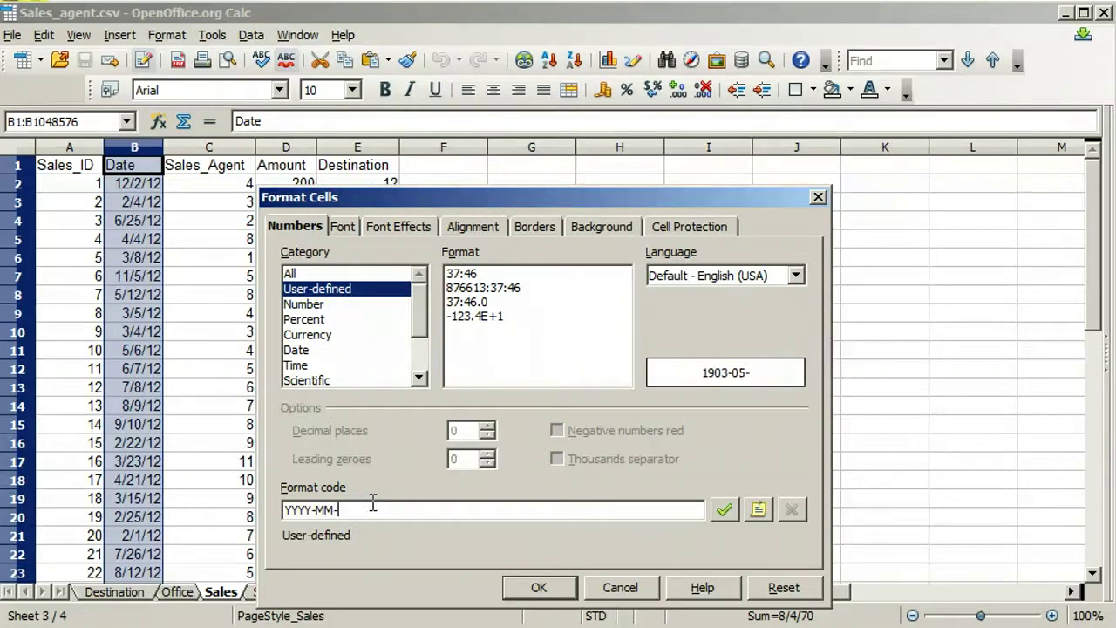
{"action": "type", "text": "DD"}
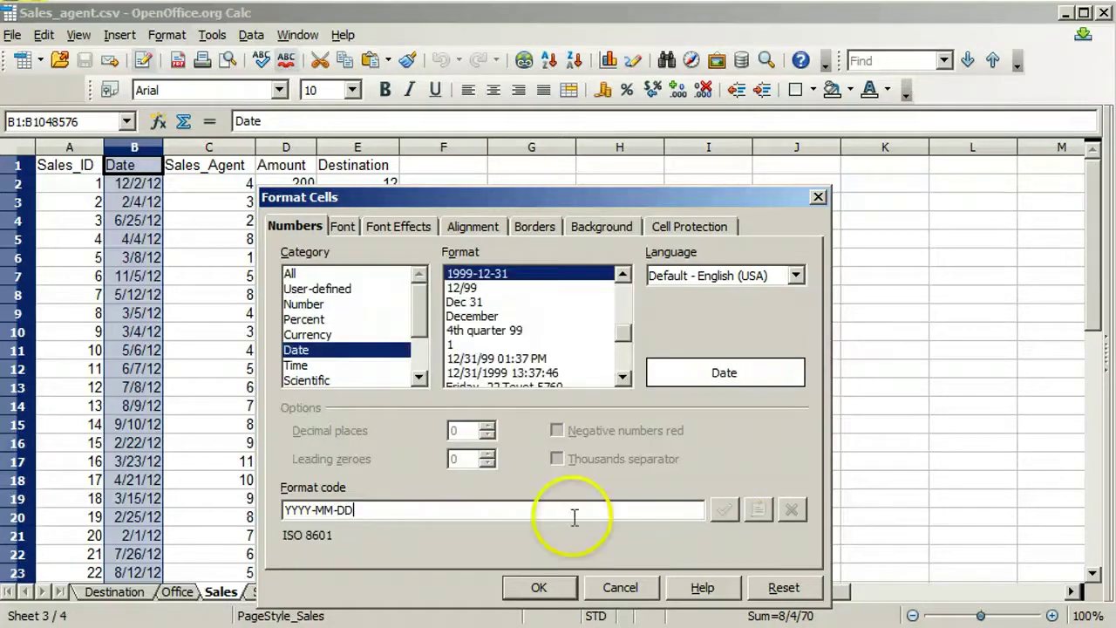
{"action": "left_click", "coordinate": [539, 586]}
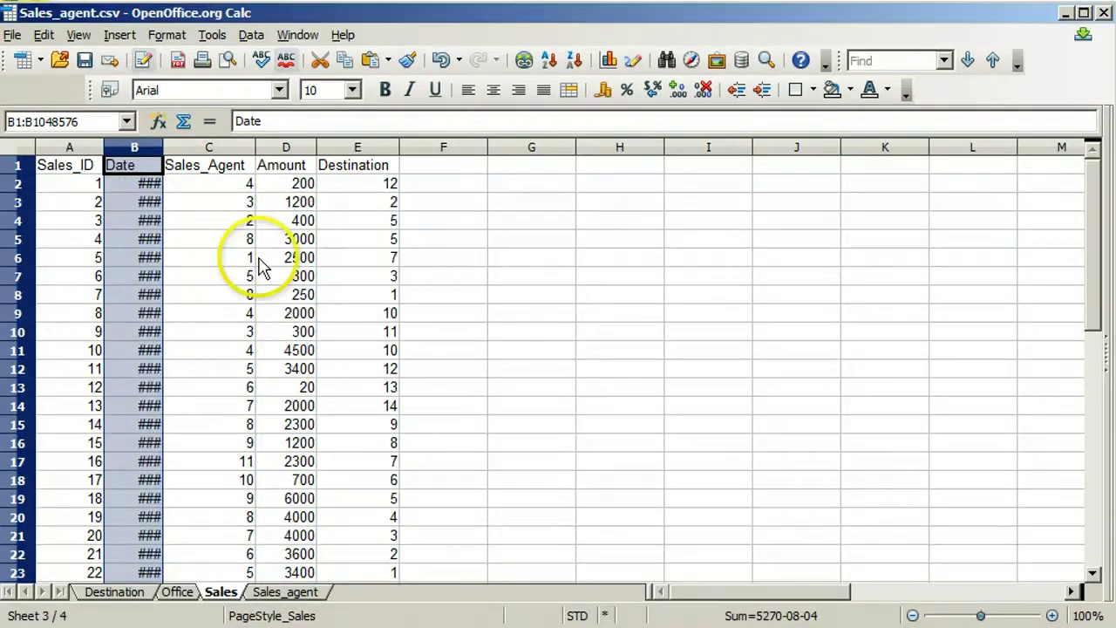
{"action": "double_click", "coordinate": [163, 147]}
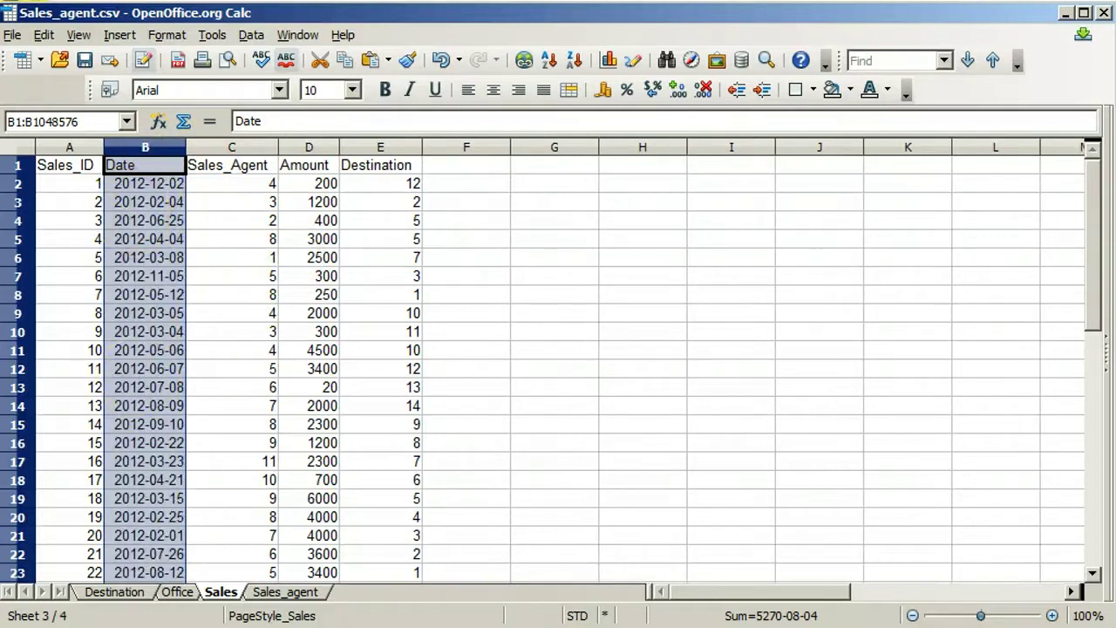
- Save the Sales sheet to the Desktop as a Text CSV file named Sales.csv
{"action": "left_click", "coordinate": [12, 35]}
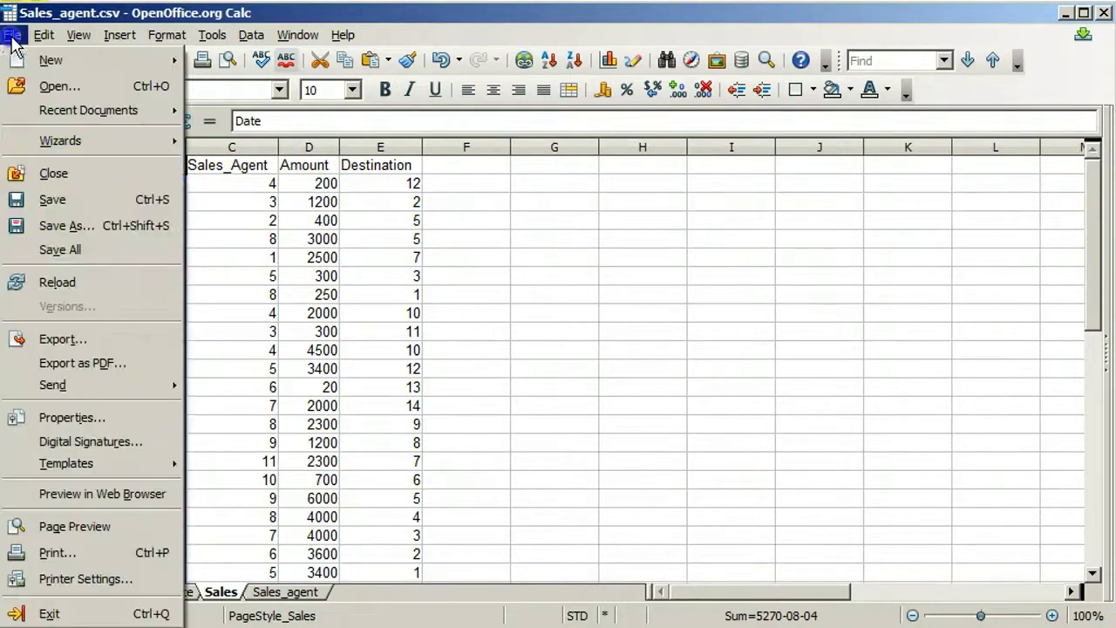
{"action": "left_click", "coordinate": [70, 226]}
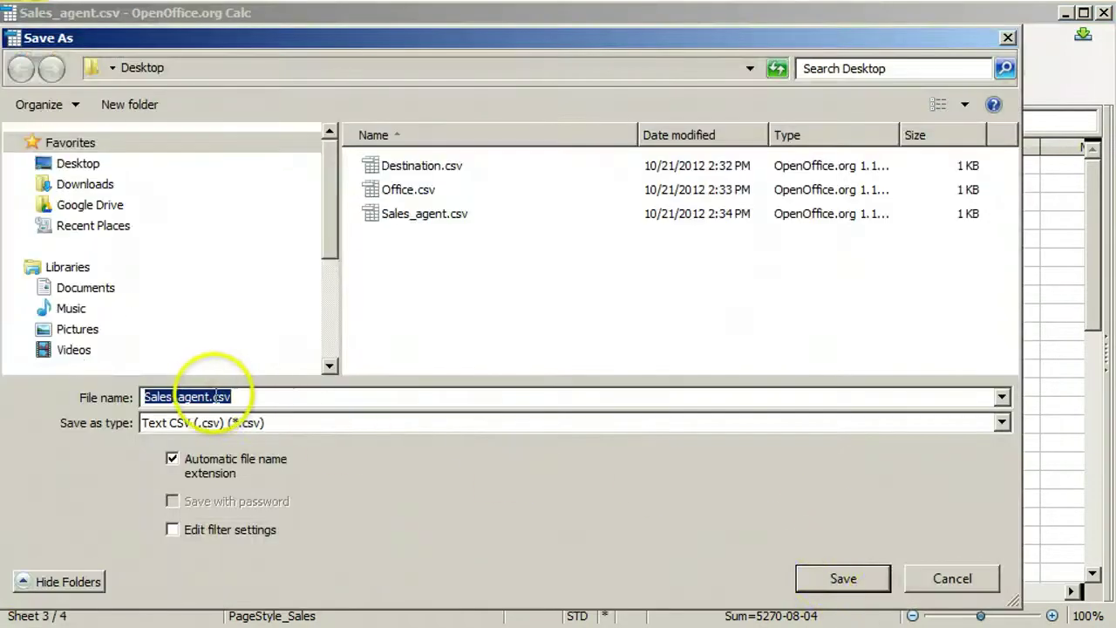
{"action": "left_click", "coordinate": [216, 396]}
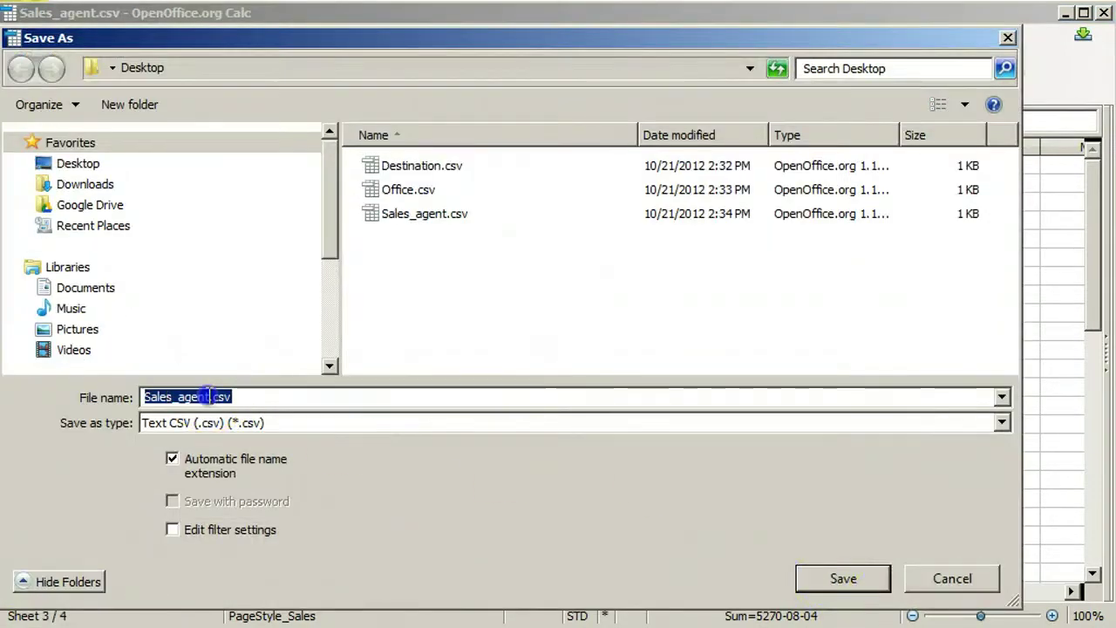
{"action": "key", "text": "BackSpace"}
{"action": "key", "text": "BackSpace"}
{"action": "key", "text": "BackSpace"}
{"action": "key", "text": "BackSpace"}
{"action": "key", "text": "BackSpace"}
{"action": "key", "text": "BackSpace"}
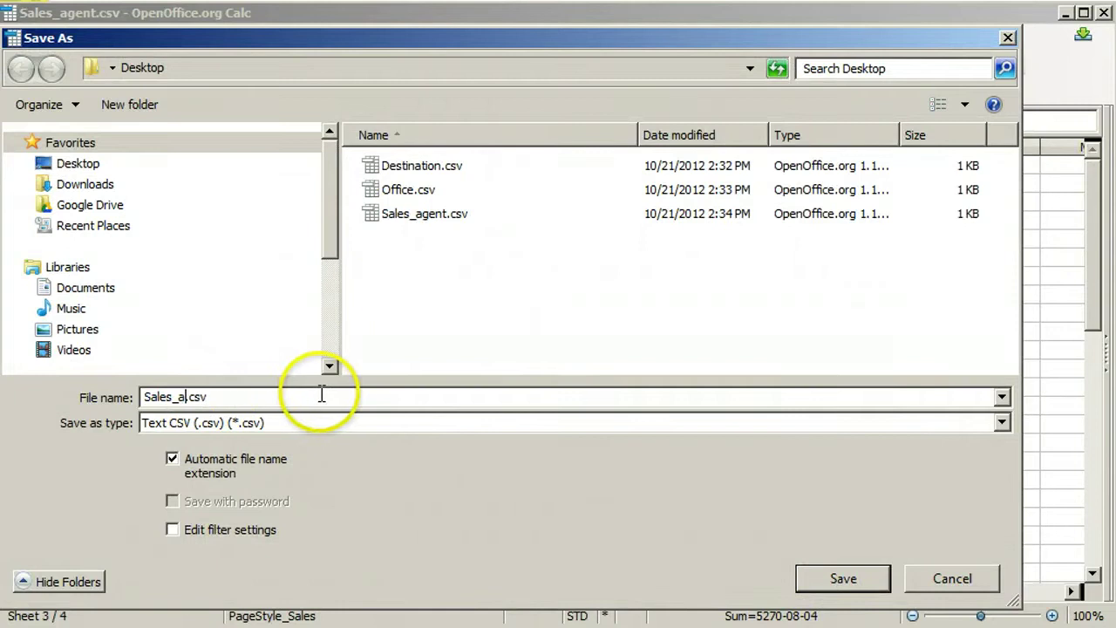
{"action": "left_click", "coordinate": [842, 579]}
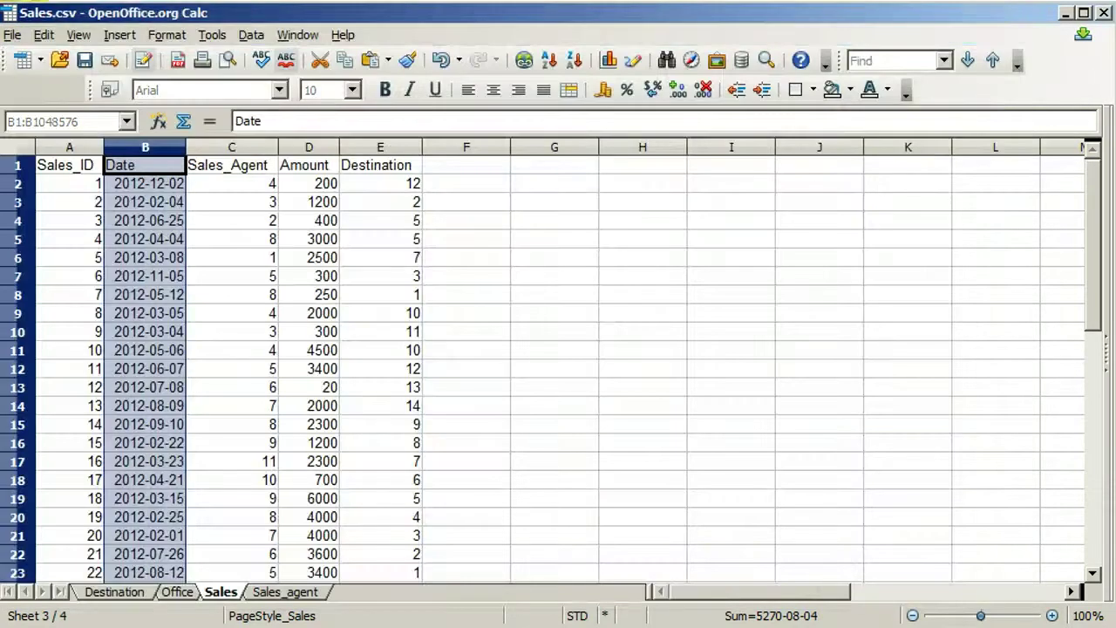
{"action": "left_click", "coordinate": [556, 348]}
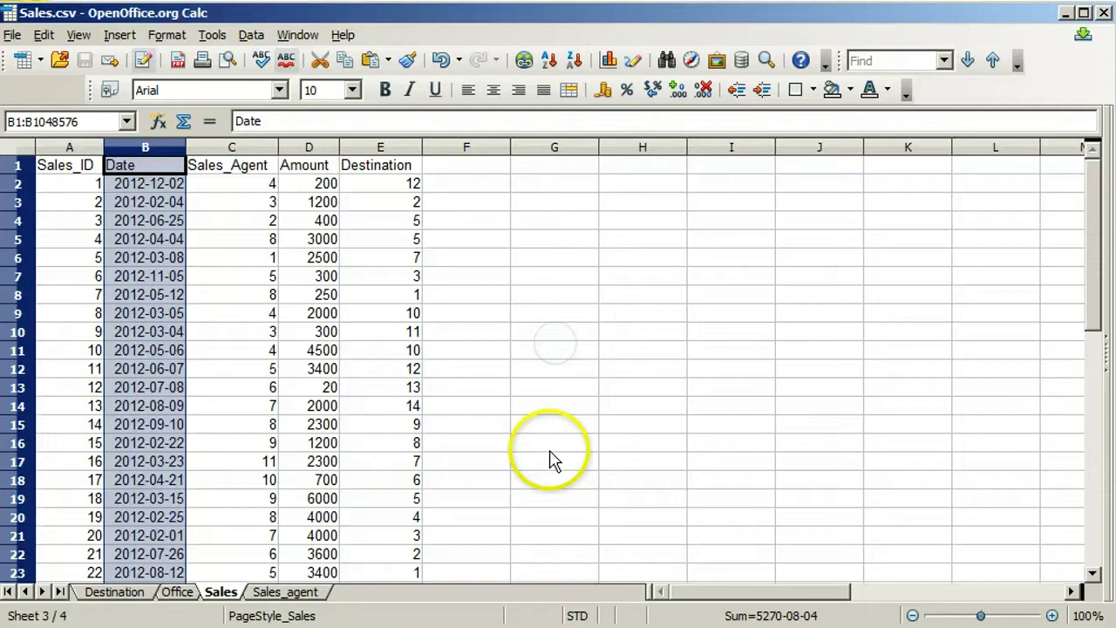